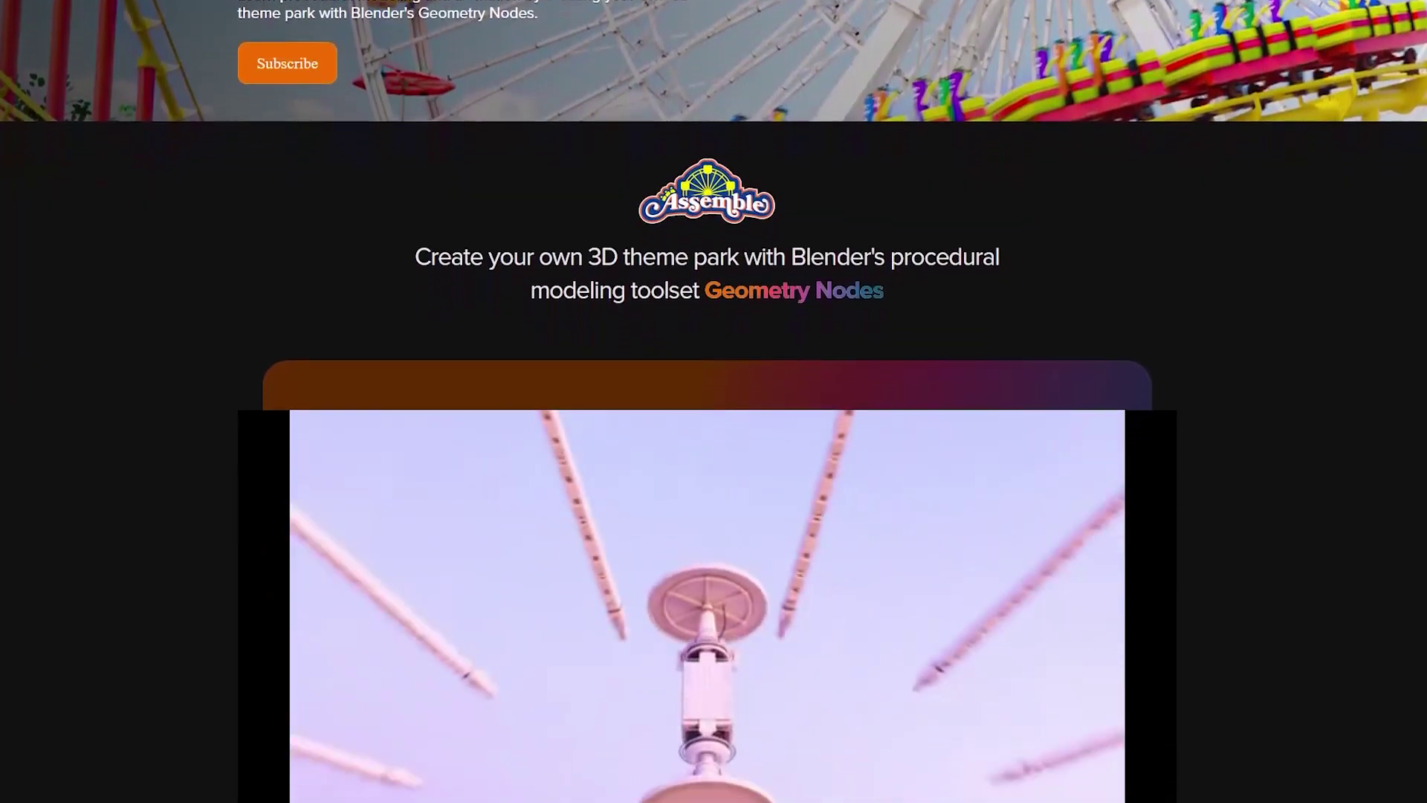
pyautogui.scroll(-3, 714, 402)
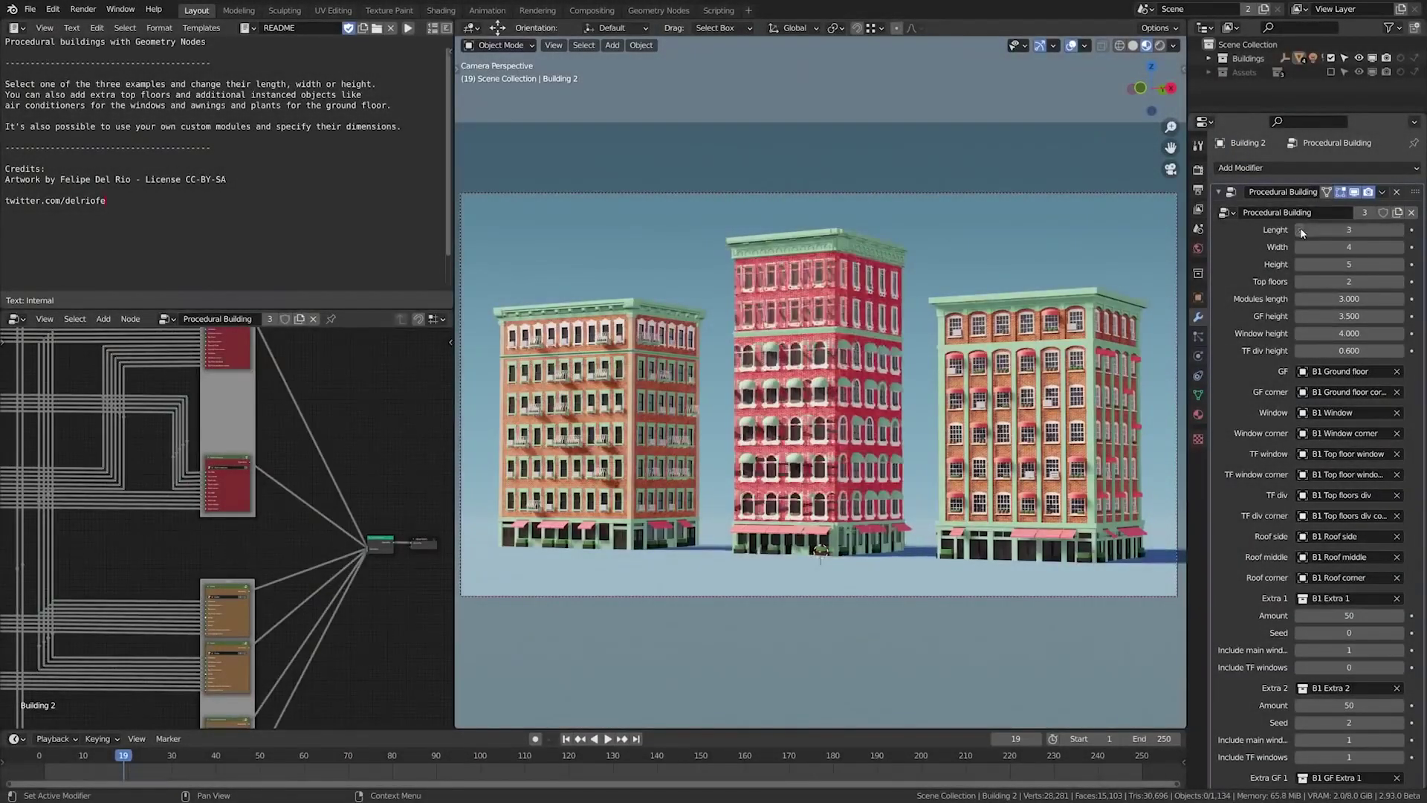
# Increase the middle building's Lenght twice and raise the salad dish's Seed to 12.
pyautogui.click(1400, 230)
pyautogui.click(1400, 230)
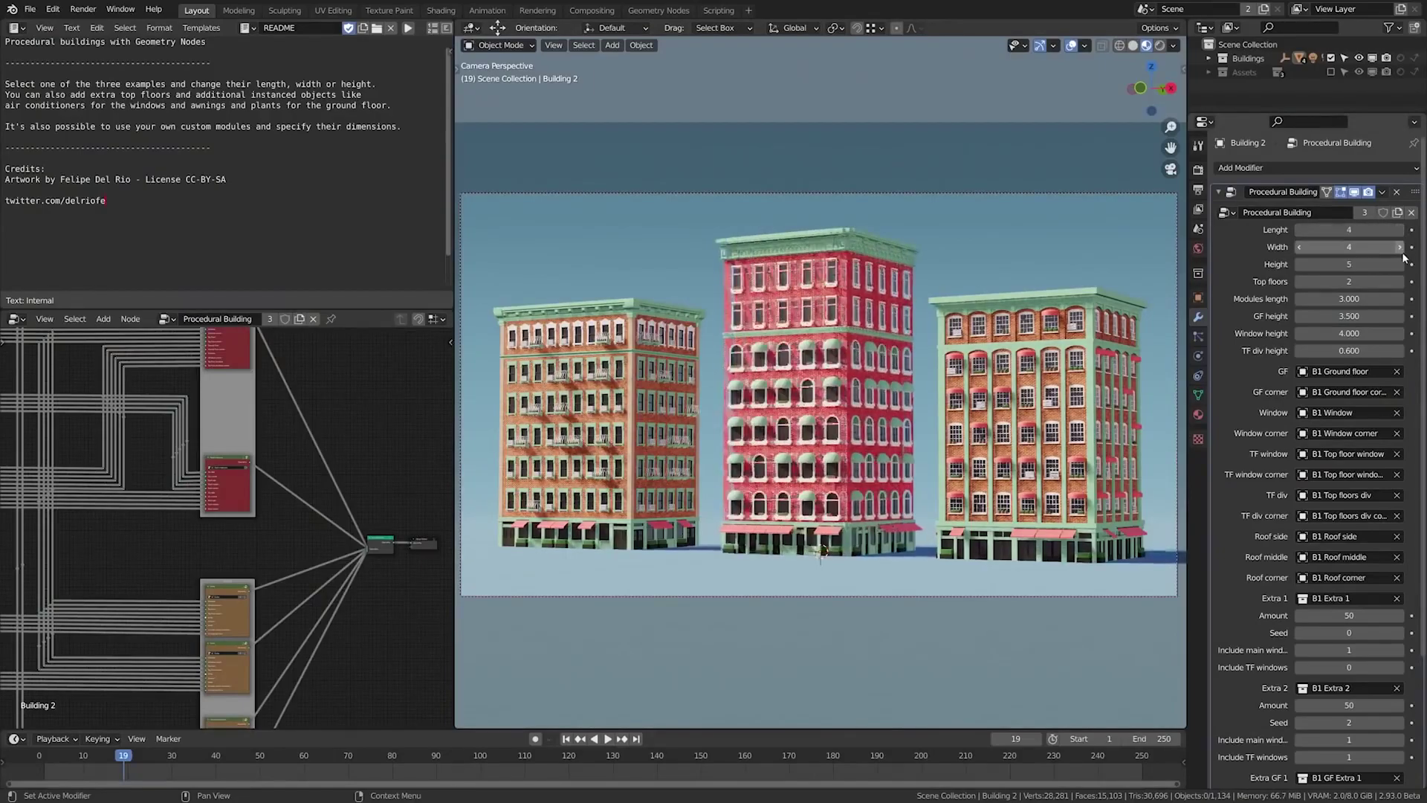
pyautogui.click(1401, 247)
pyautogui.click(1401, 246)
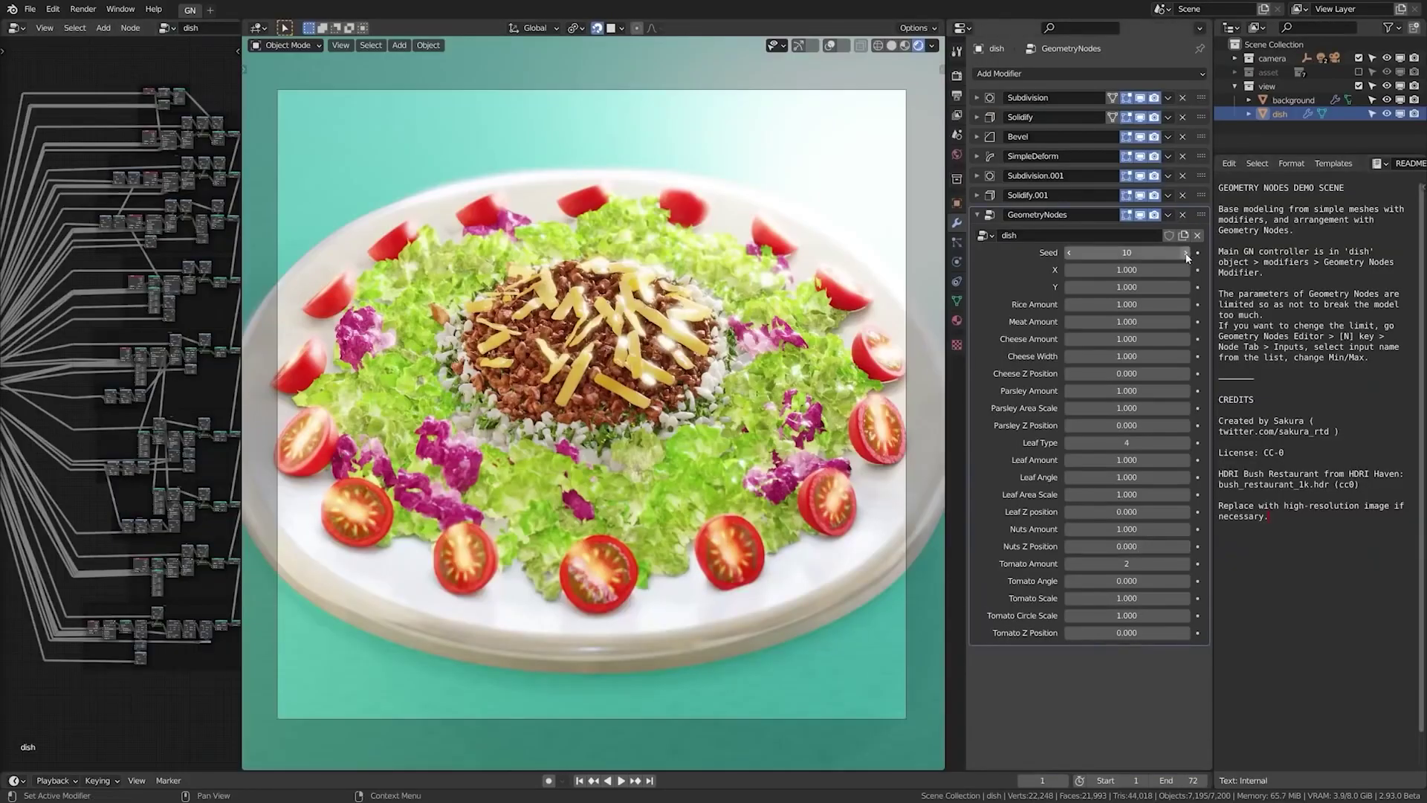
pyautogui.click(1185, 254)
pyautogui.click(1186, 253)
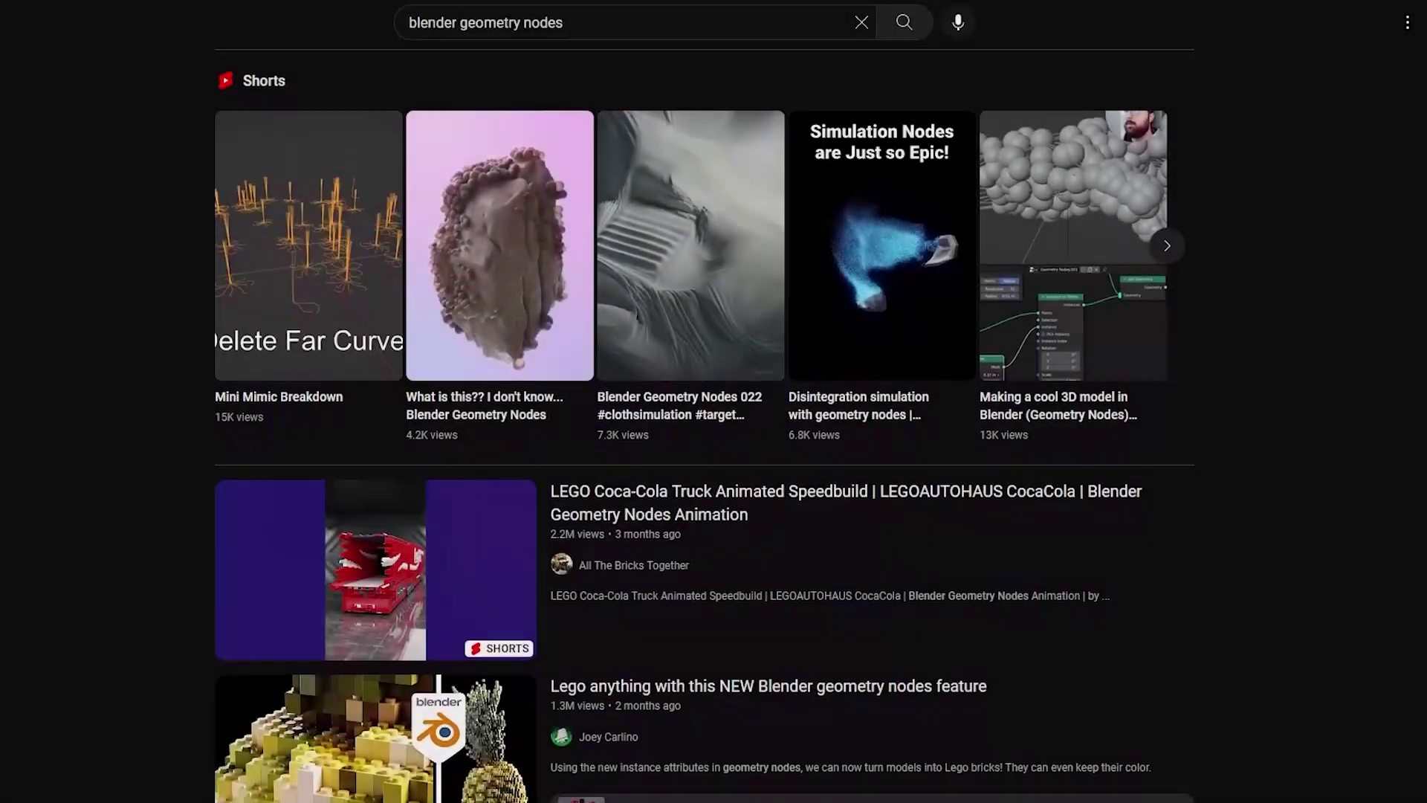
# Scroll further down the 'blender geometry nodes' YouTube search results.
pyautogui.scroll(-4, 713, 446)
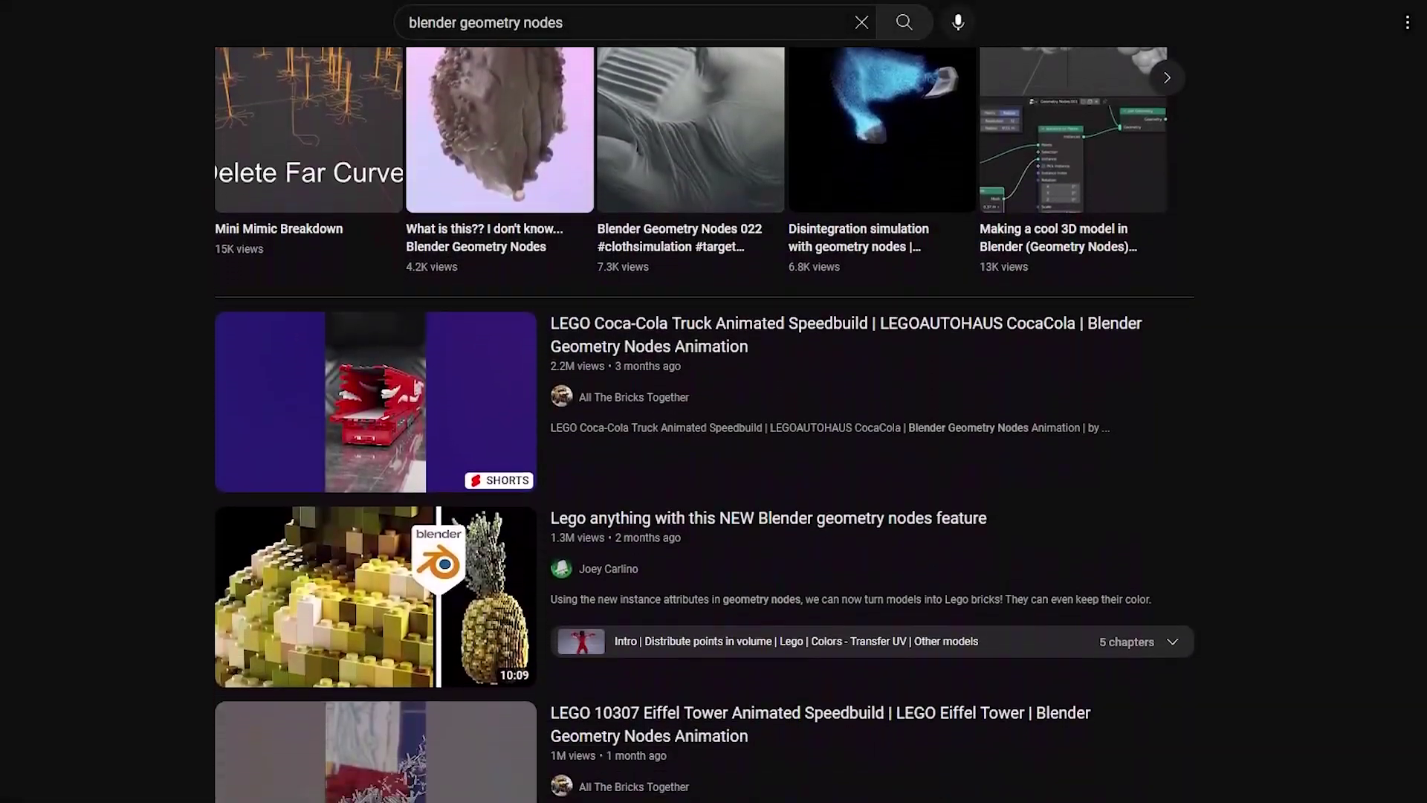
pyautogui.scroll(-5, 714, 446)
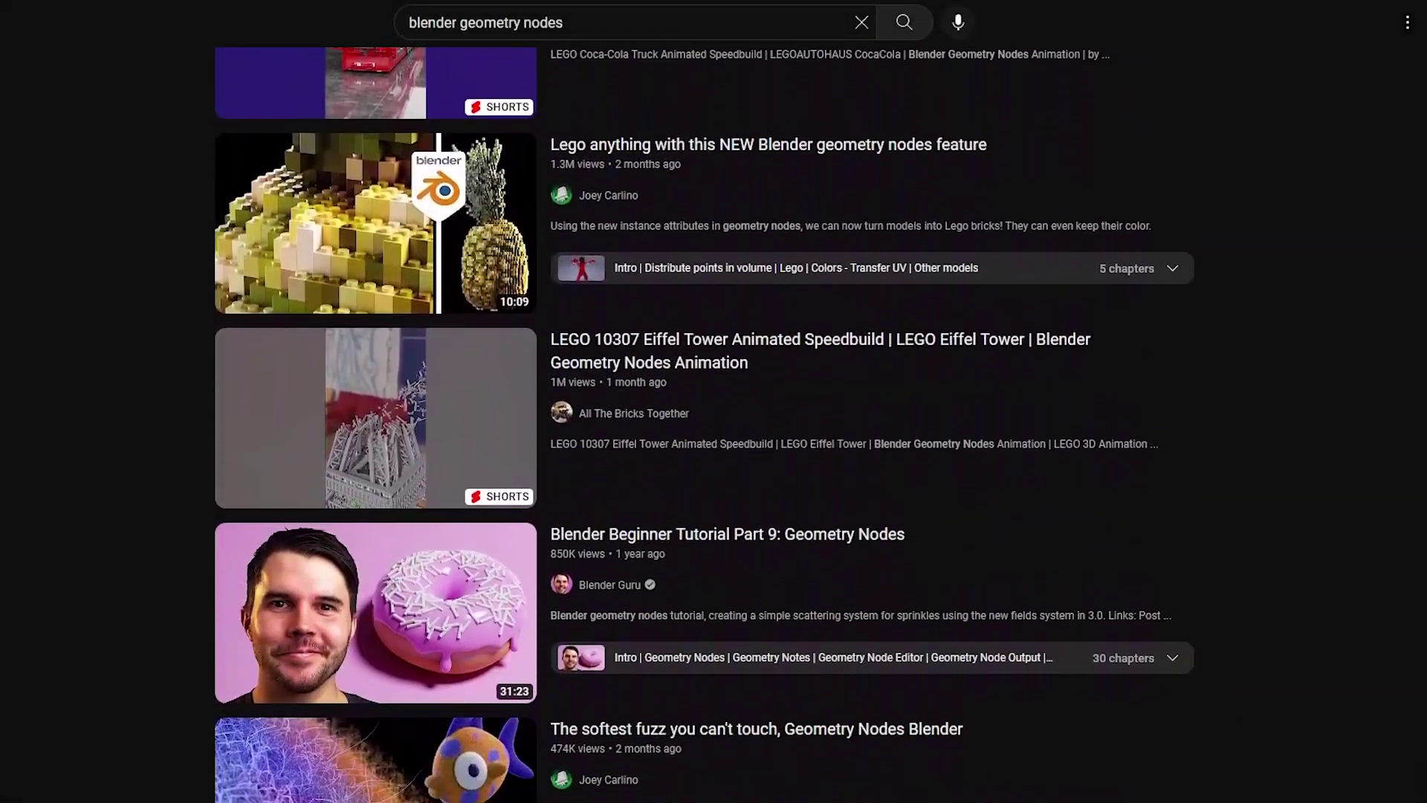
pyautogui.scroll(-4, 714, 446)
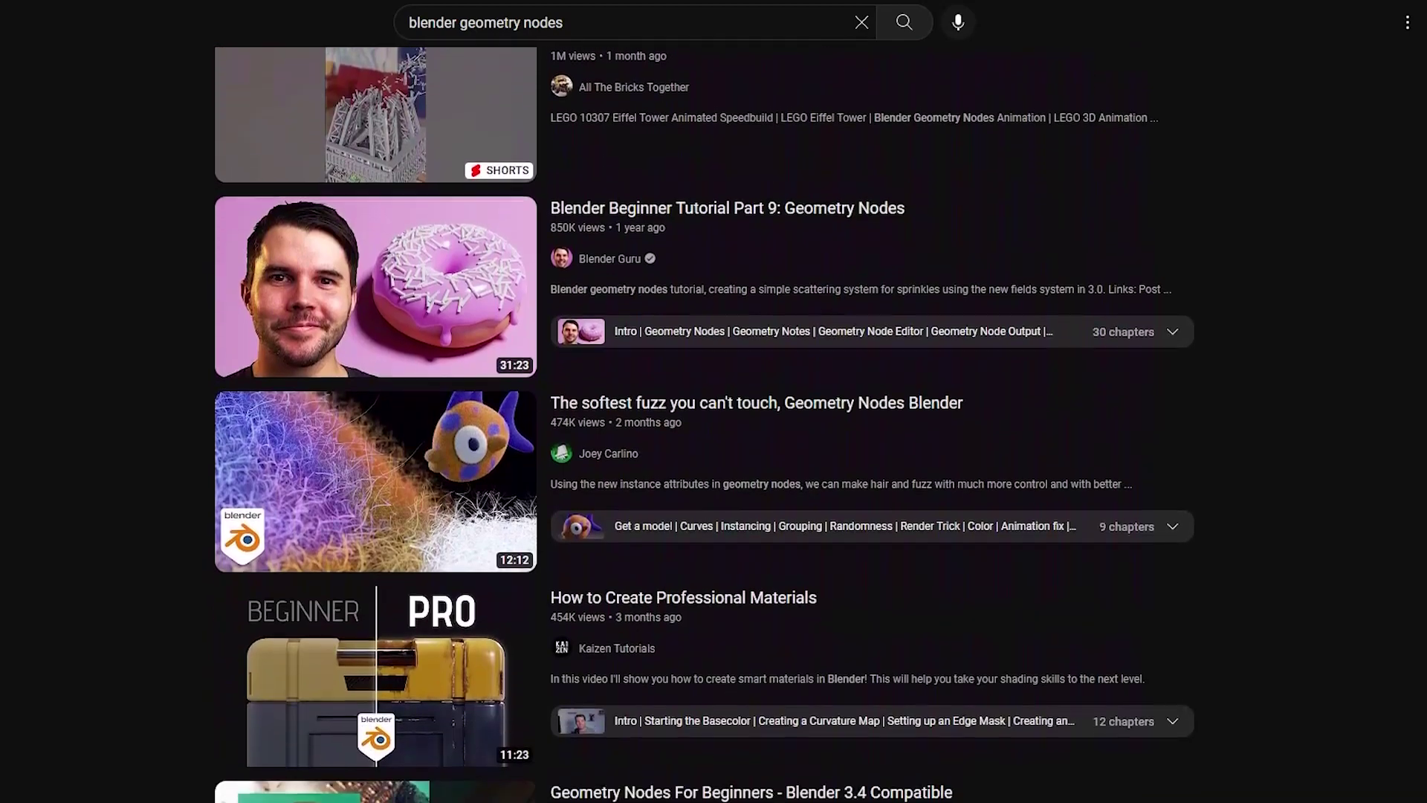
pyautogui.scroll(-4, 713, 446)
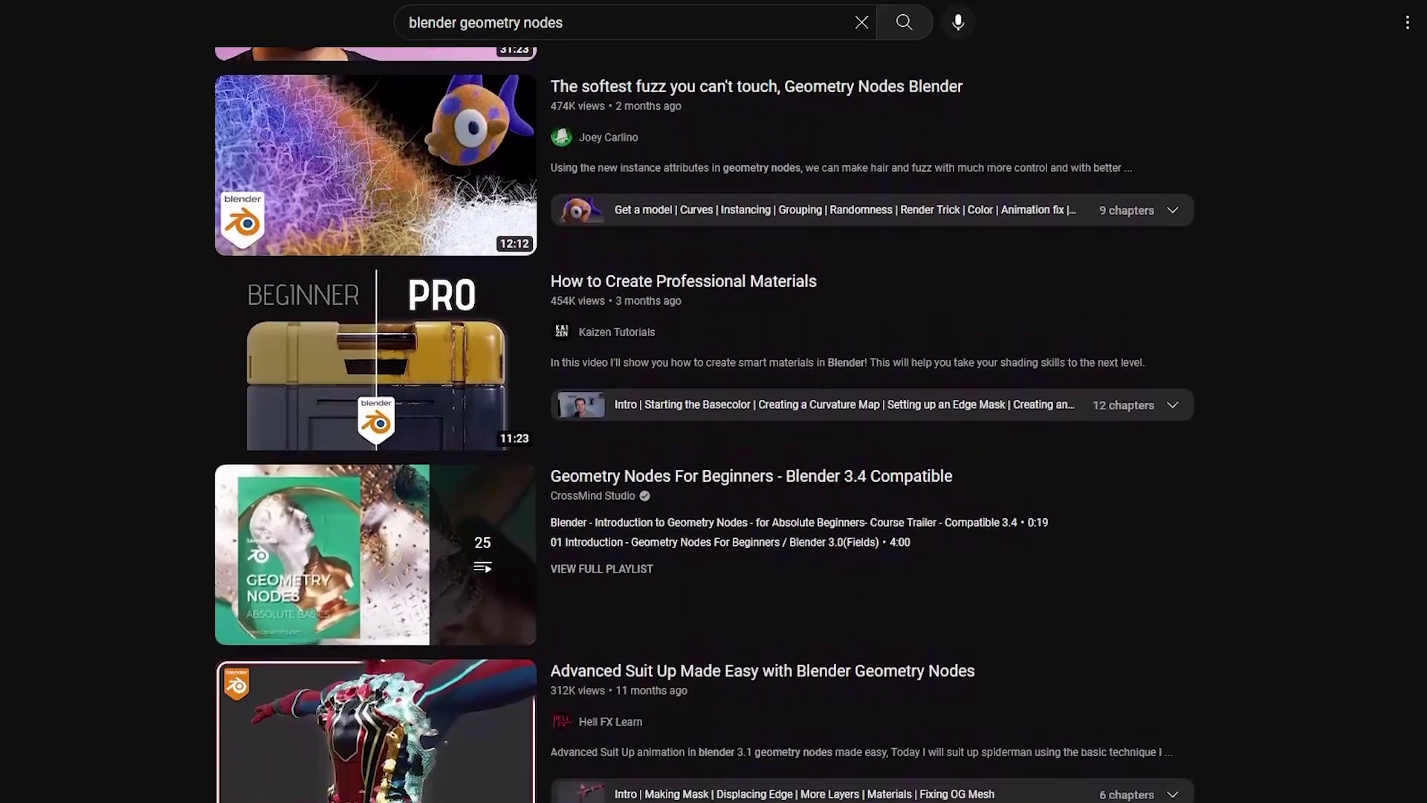
pyautogui.scroll(-4, 713, 446)
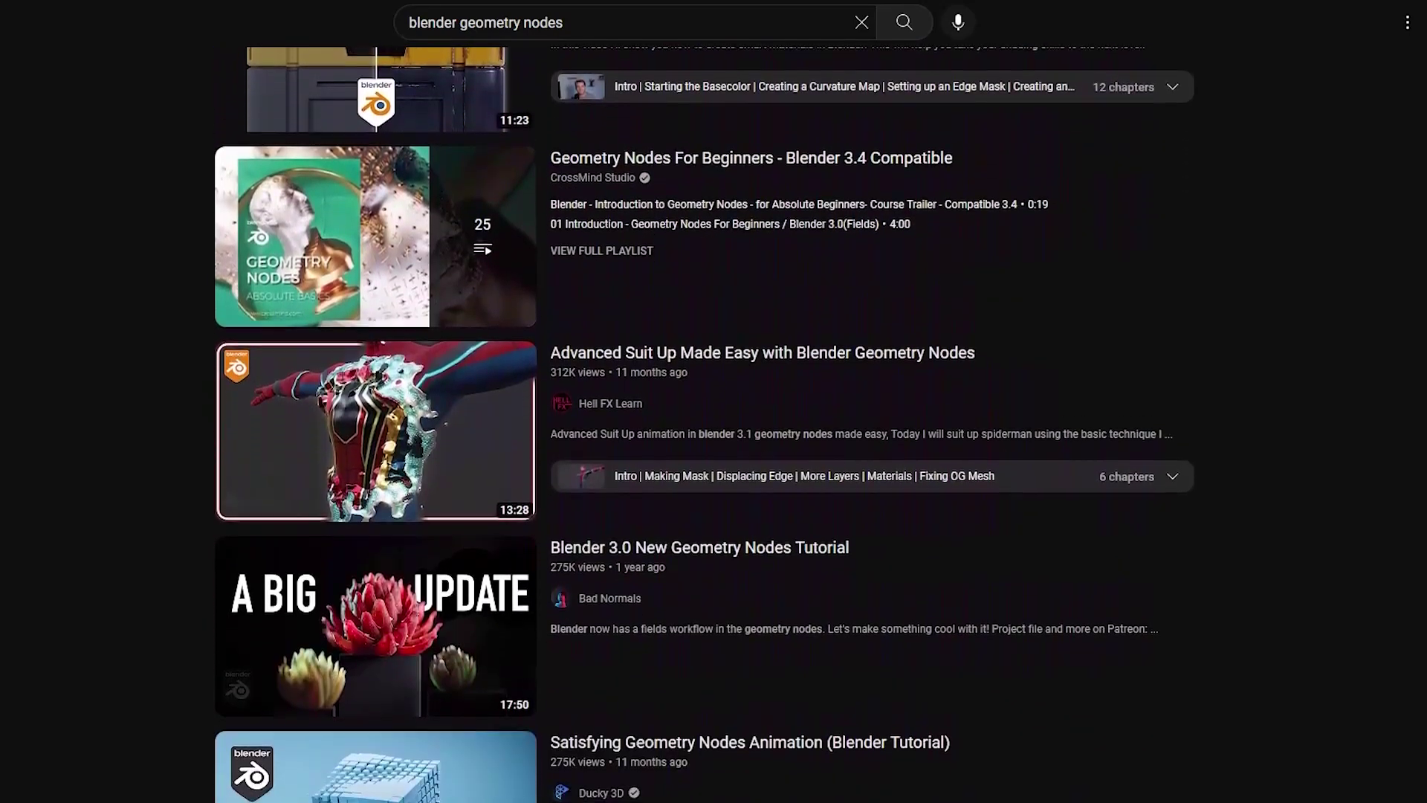
pyautogui.scroll(-4, 714, 446)
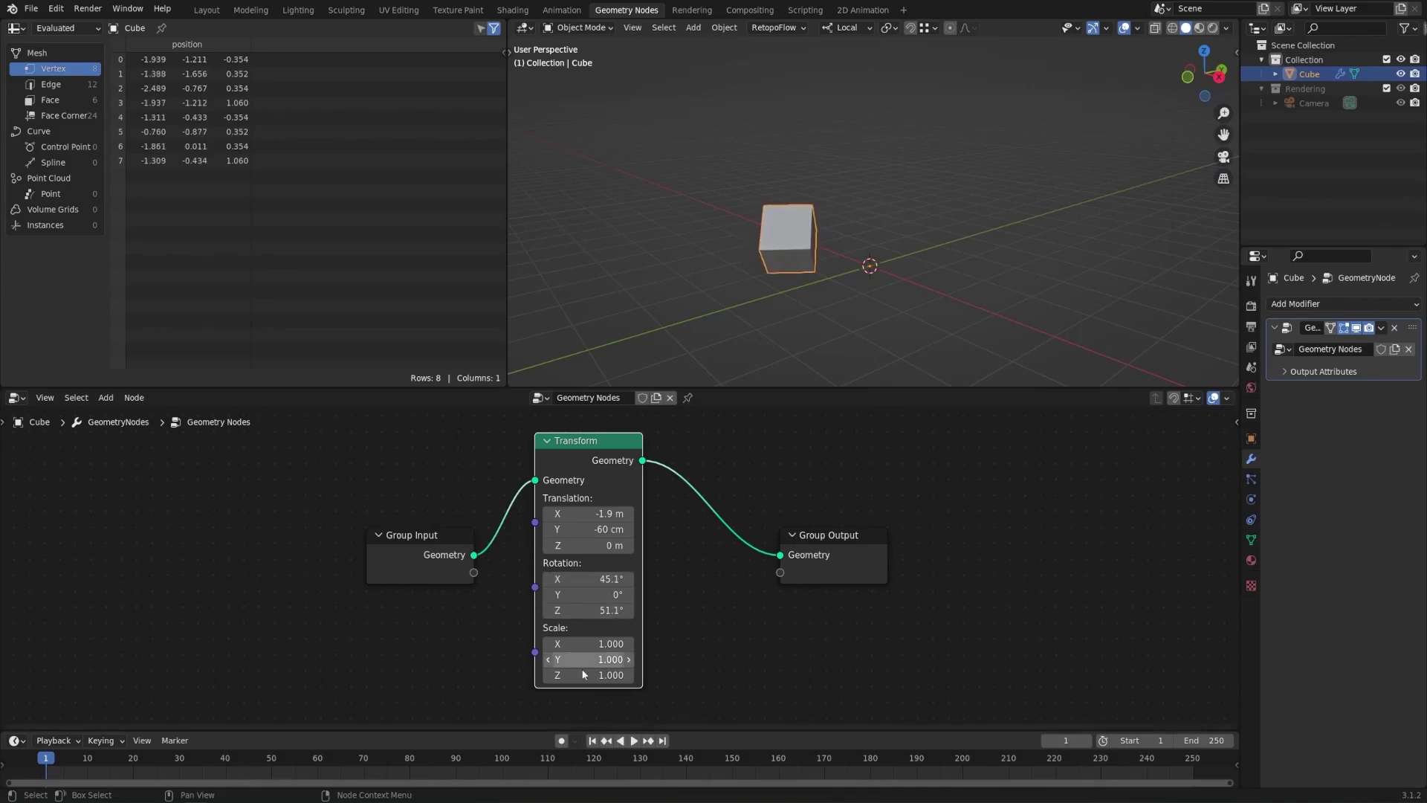
# Drive Transform Scale from a group input renamed Size and change its data type.
pyautogui.moveTo(320, 557); pyautogui.dragTo(535, 656)
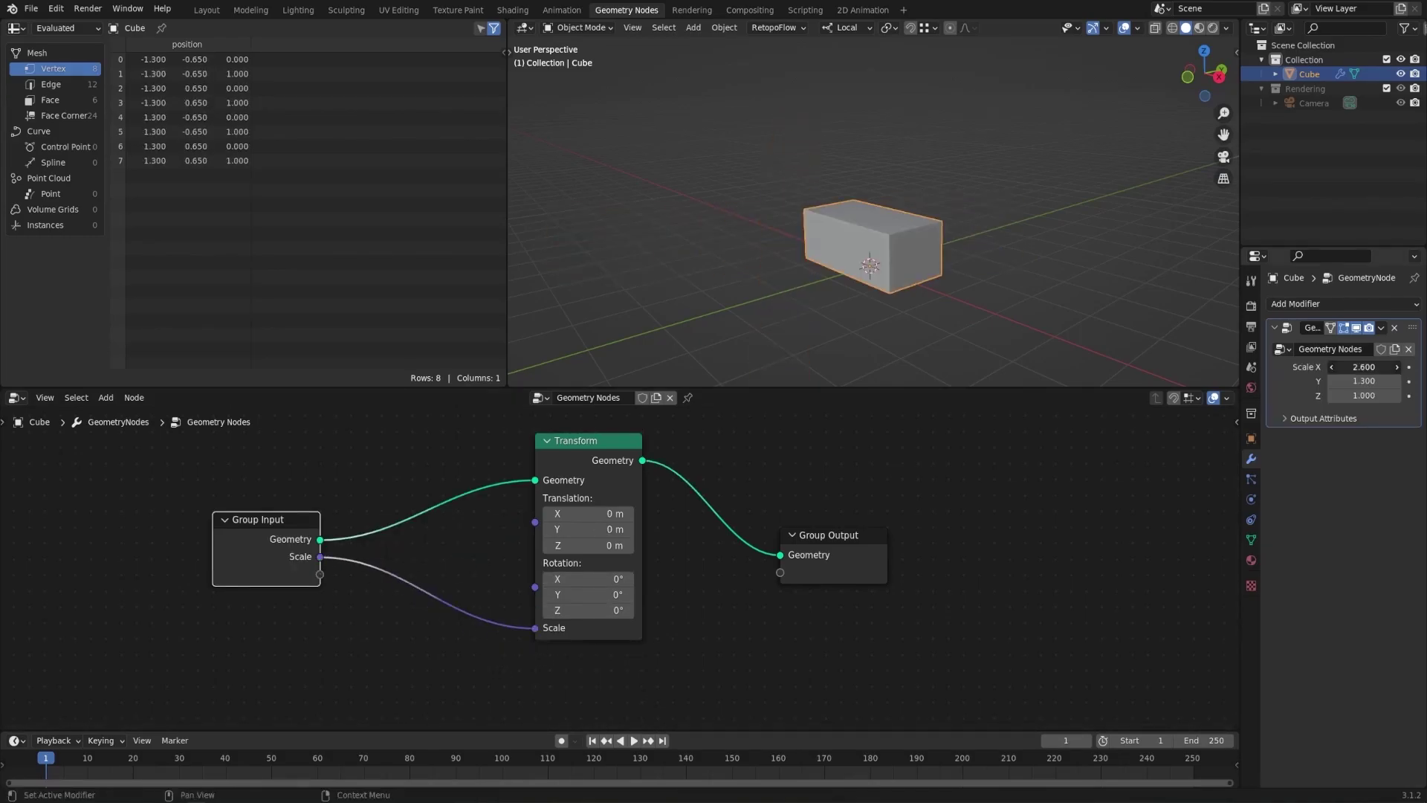
pyautogui.press('n')
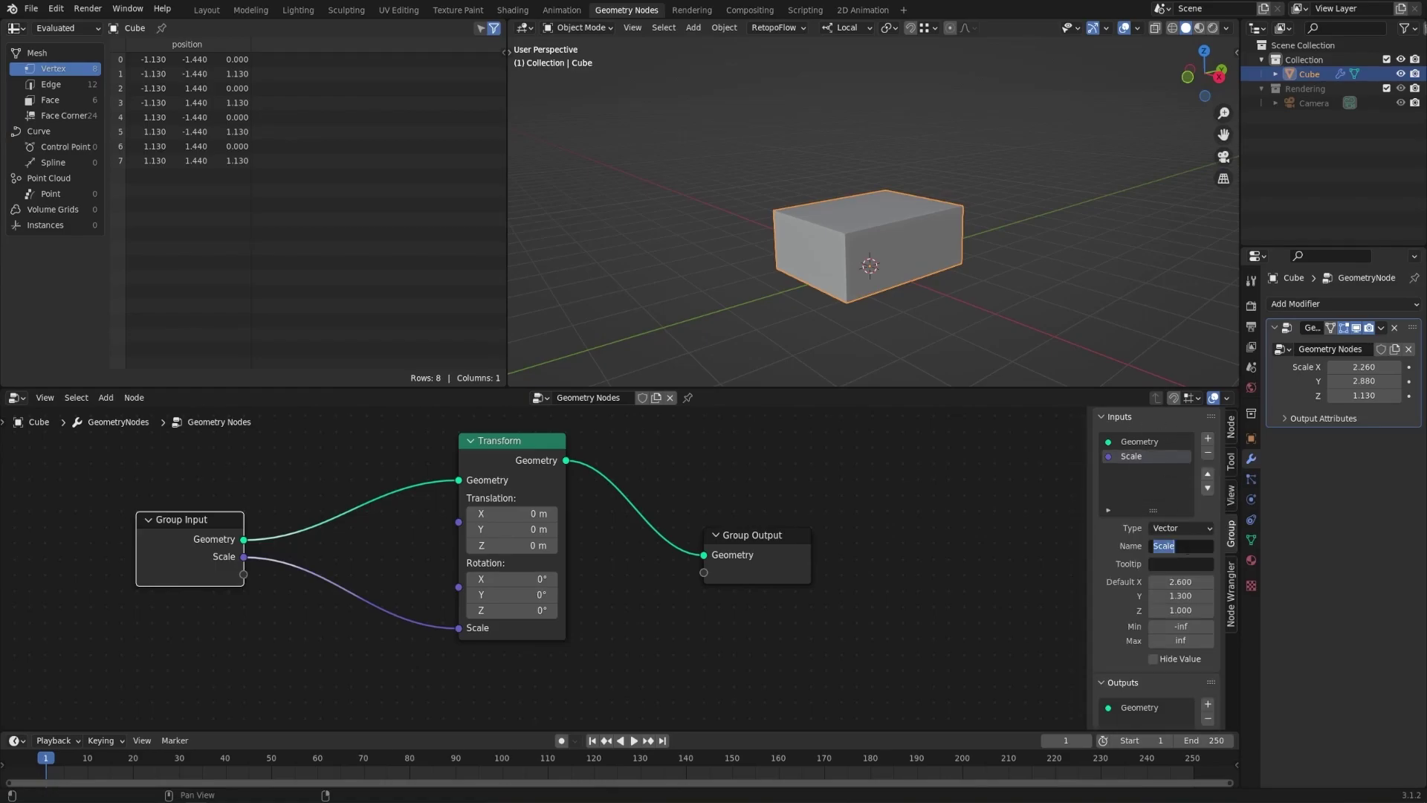
pyautogui.write('Size')
pyautogui.press('Return')
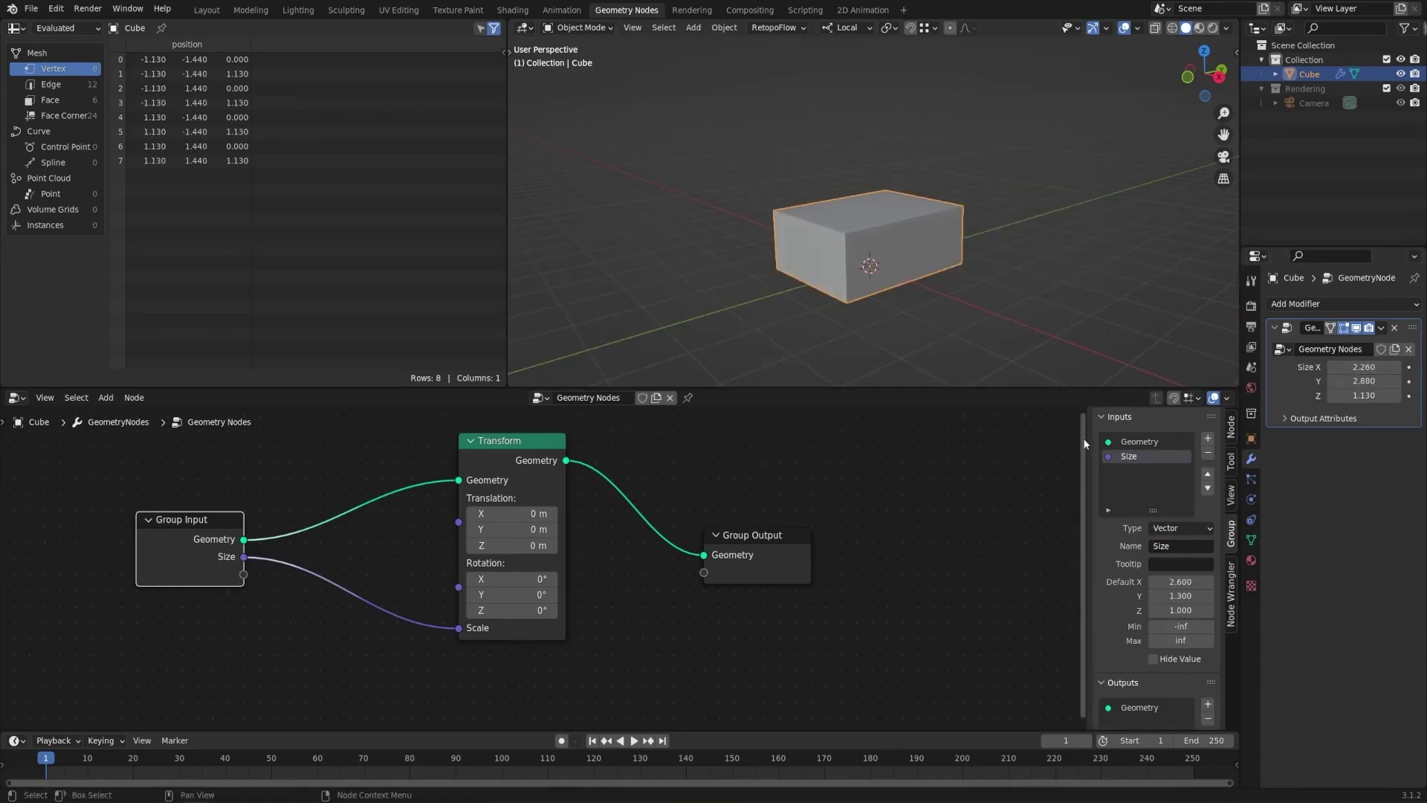
pyautogui.click(1182, 528)
pyautogui.click(1207, 667)
# Join a Curve Circle with the geometry into Group Output, raising circle resolution from 3 to 6.
pyautogui.moveTo(556, 554); pyautogui.dragTo(790, 529)
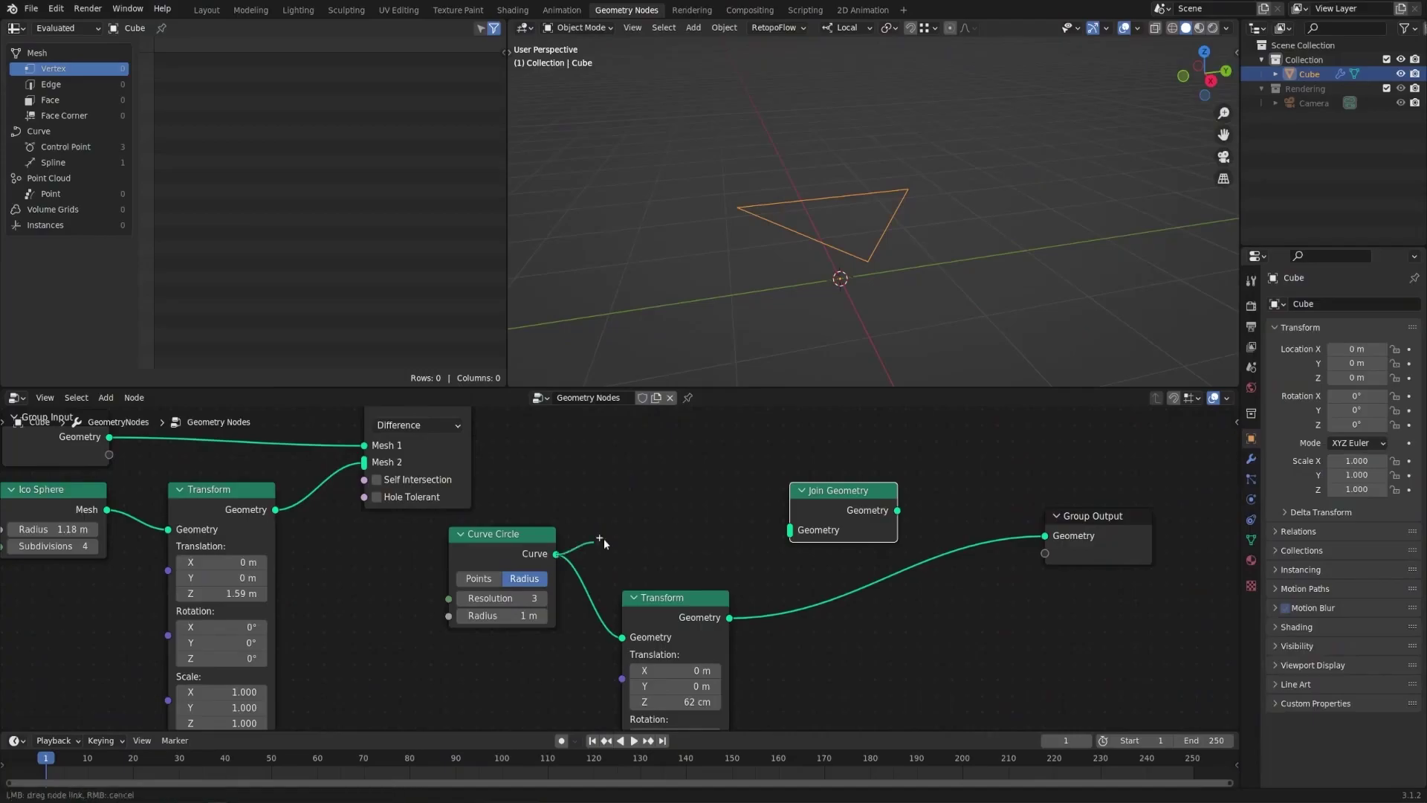
pyautogui.moveTo(840, 490); pyautogui.dragTo(855, 498)
pyautogui.moveTo(729, 617); pyautogui.dragTo(804, 536)
pyautogui.moveTo(911, 518); pyautogui.dragTo(1045, 536)
pyautogui.moveTo(505, 534); pyautogui.dragTo(493, 544)
pyautogui.keyDown('ctrl'); pyautogui.scroll(3, 489, 609); pyautogui.keyUp('ctrl')
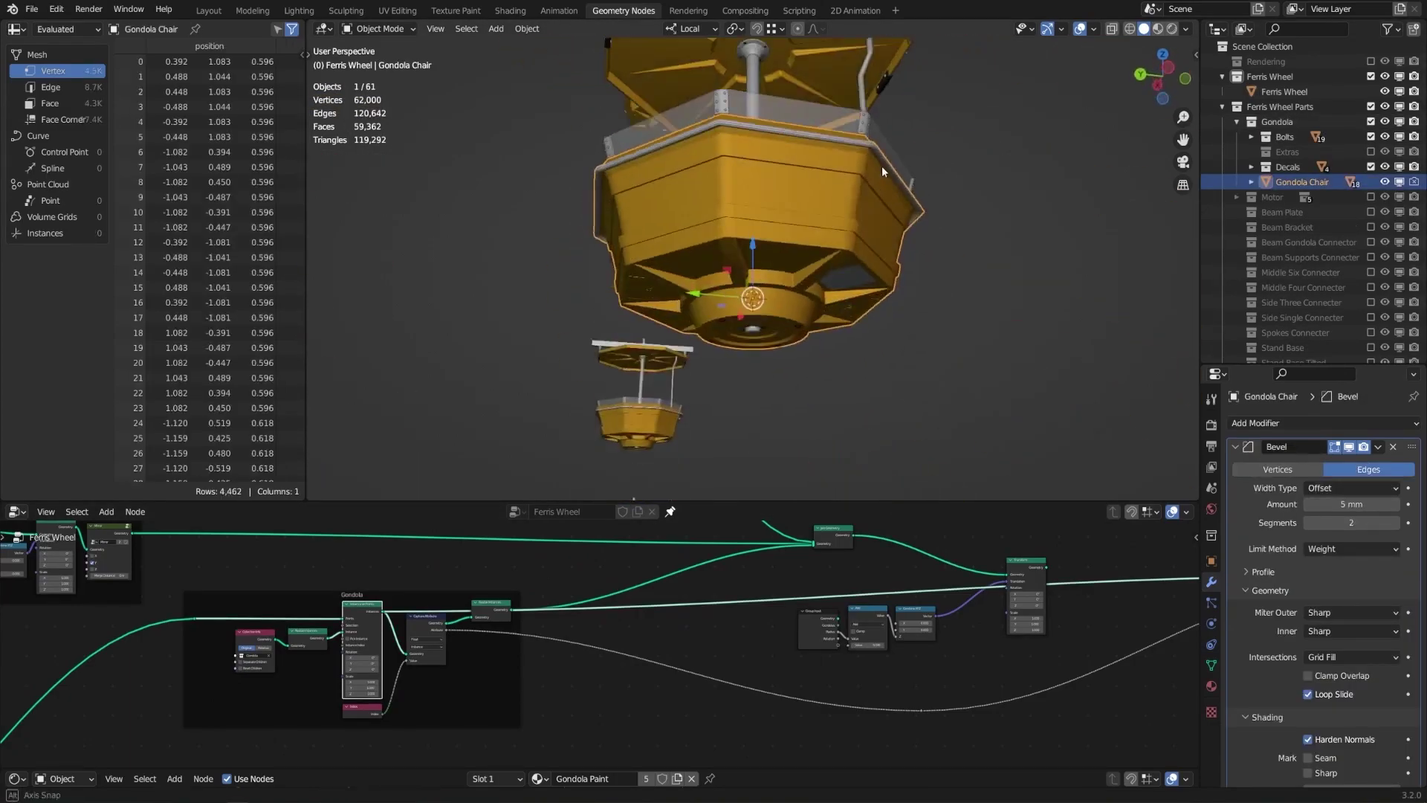
# Preview the wheel's base circle alone and lower the Rotation to swing the gondolas.
pyautogui.moveTo(882, 166); pyautogui.dragTo(809, 257, button='middle')
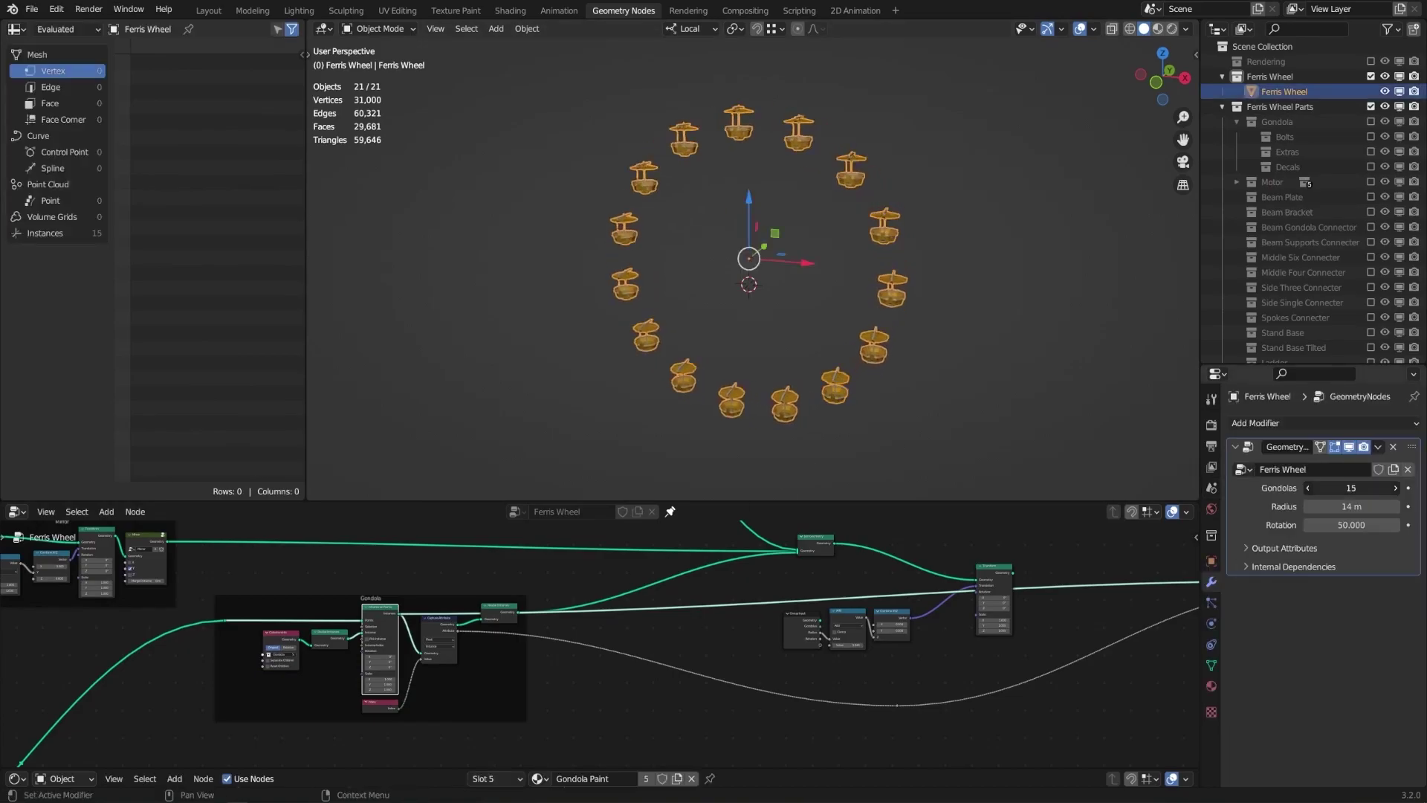
pyautogui.scroll(-5, 277, 592)
pyautogui.keyDown('ctrl'); pyautogui.keyDown('shift'); pyautogui.click(276, 592); pyautogui.keyUp('shift'); pyautogui.keyUp('ctrl')
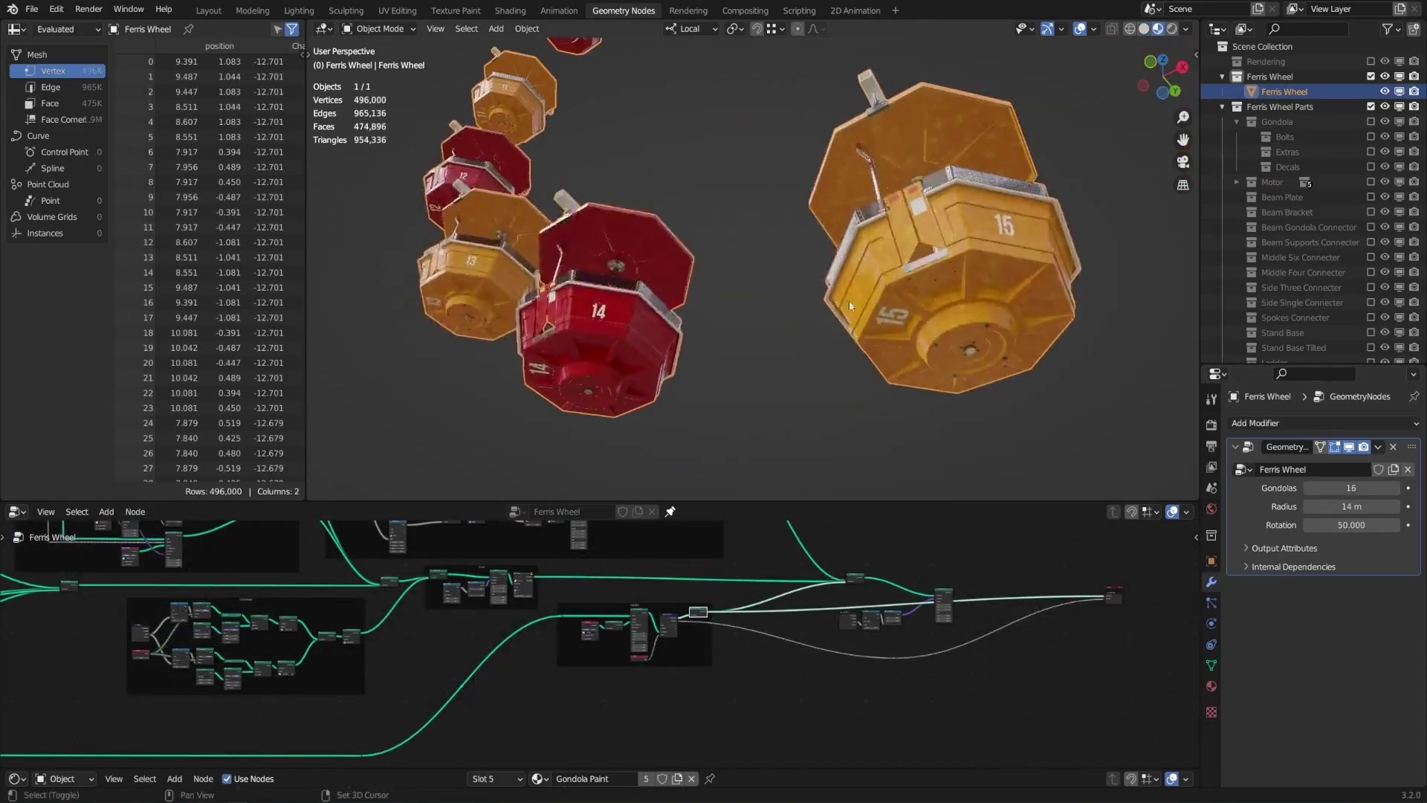
pyautogui.moveTo(849, 300); pyautogui.dragTo(843, 265, button='middle')
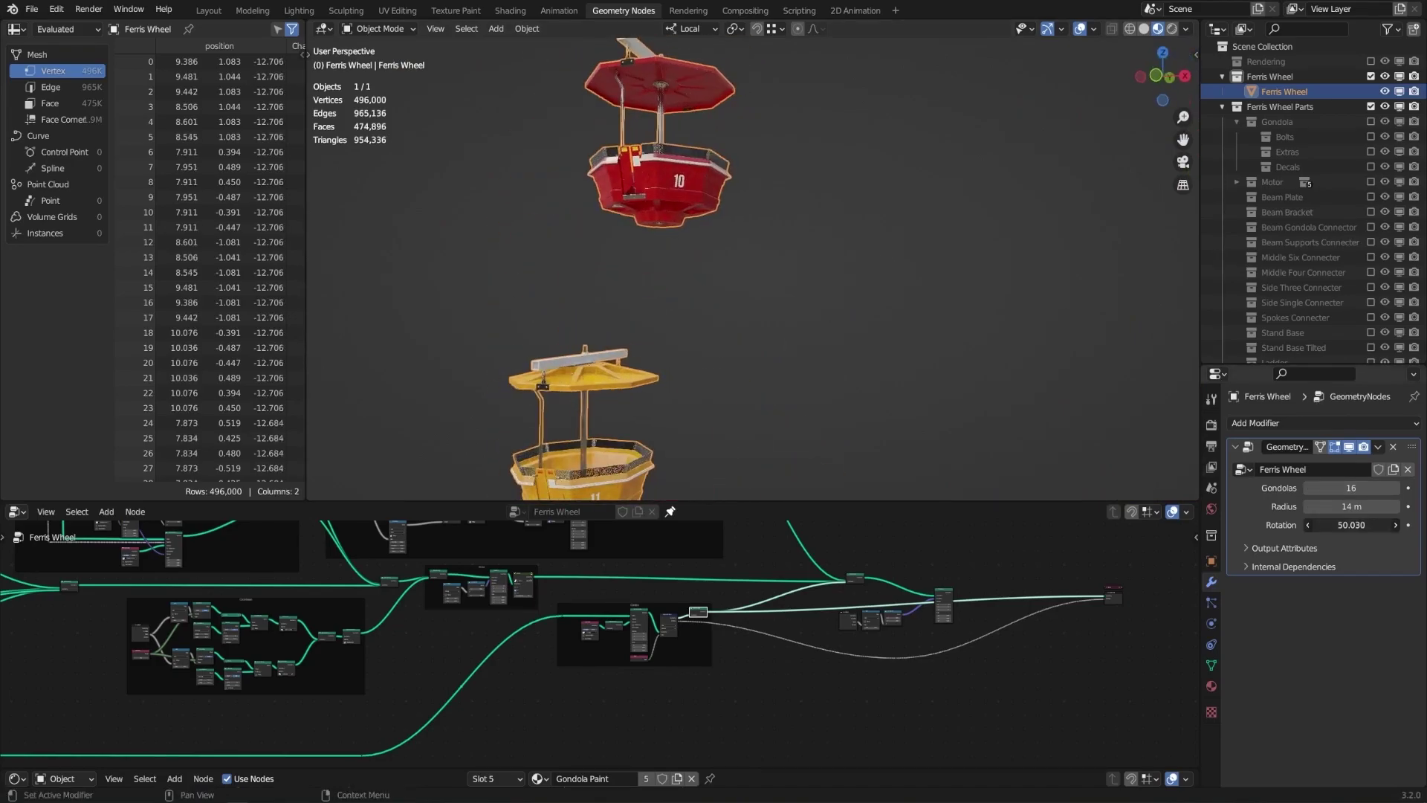
pyautogui.moveTo(1354, 525)
pyautogui.mouseDown()
pyautogui.moveTo(1327, 525)
pyautogui.moveTo(1346, 525)
pyautogui.mouseUp()
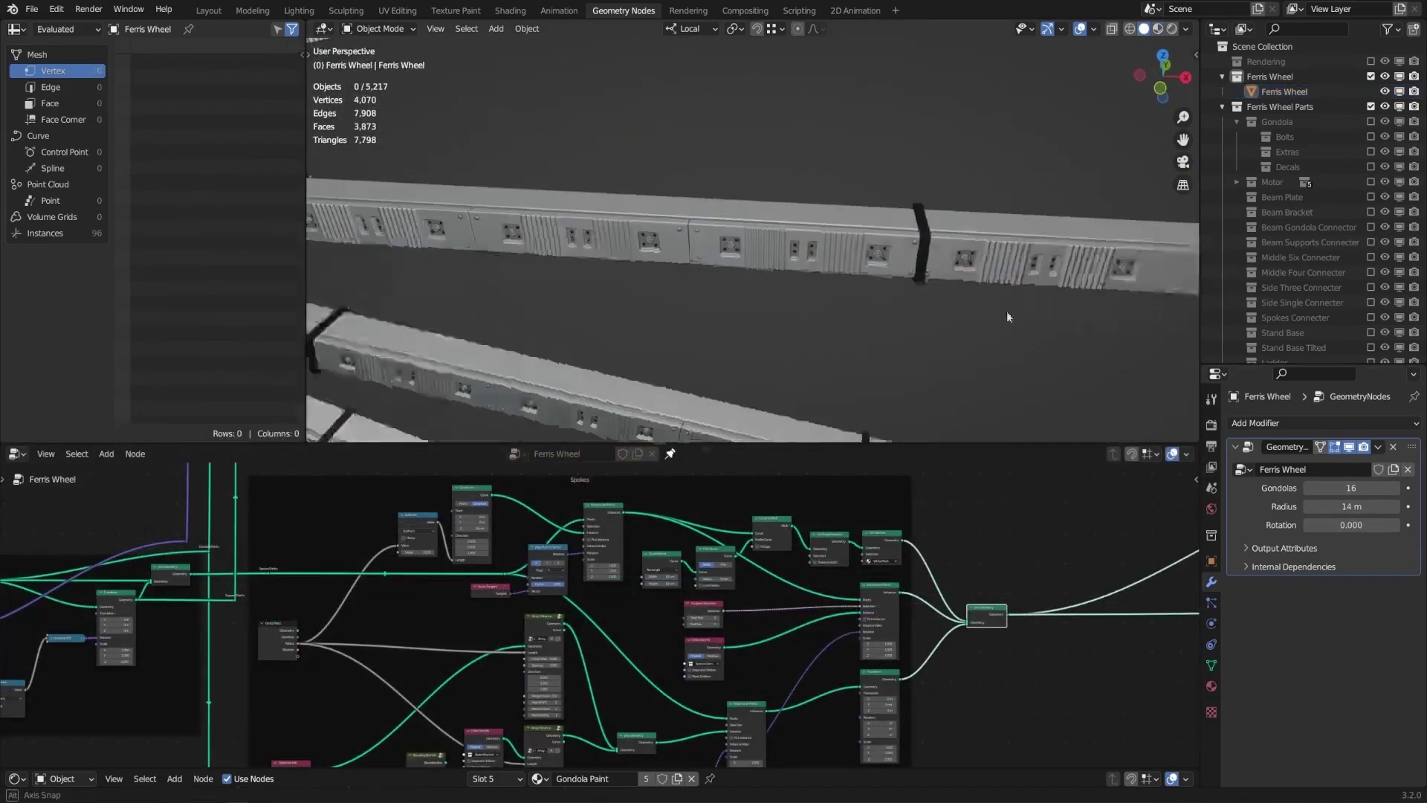
pyautogui.moveTo(1007, 311); pyautogui.dragTo(738, 318, button='middle')
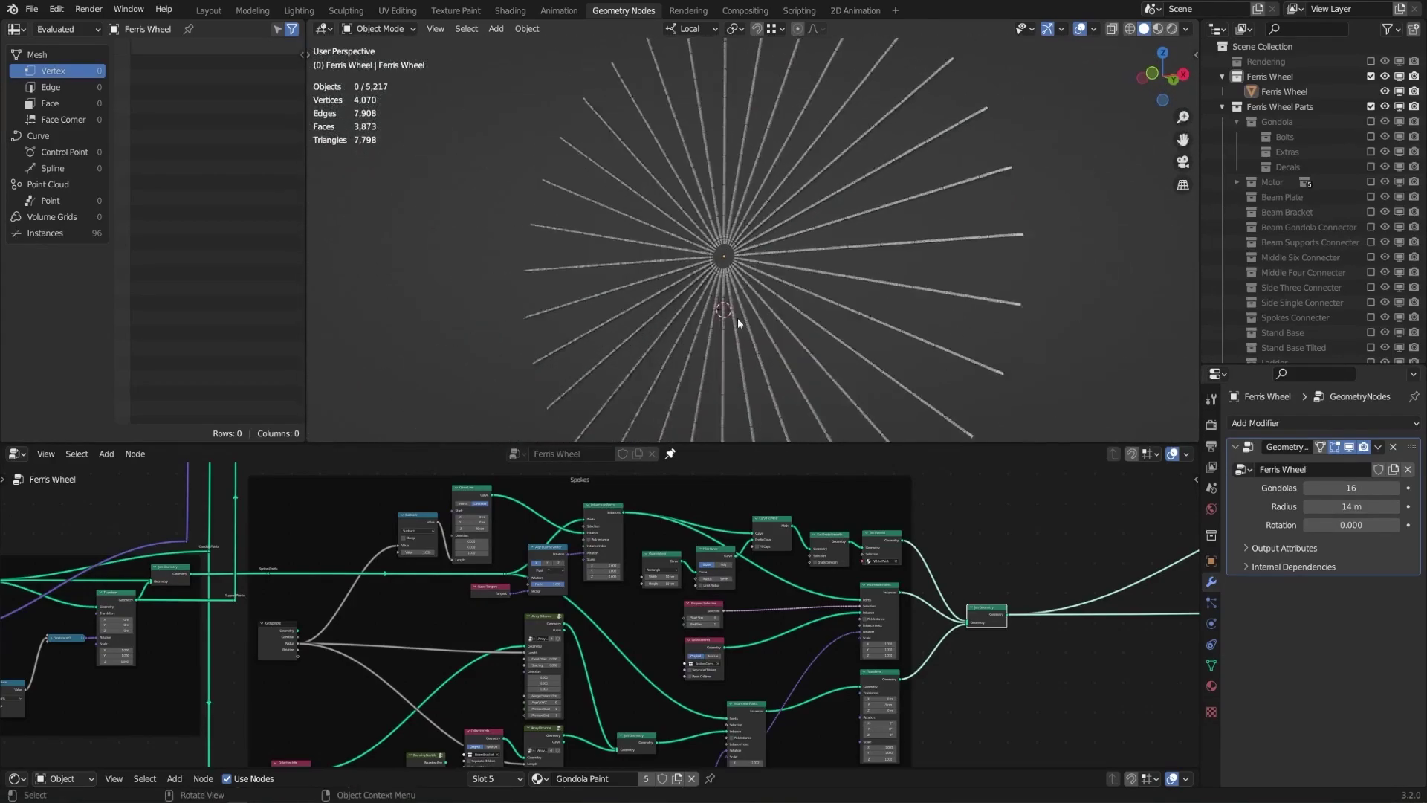
# Preview the Curve Line and then the instanced spoke beams on their own.
pyautogui.keyDown('ctrl'); pyautogui.keyDown('shift'); pyautogui.click(471, 521); pyautogui.keyUp('shift'); pyautogui.keyUp('ctrl')
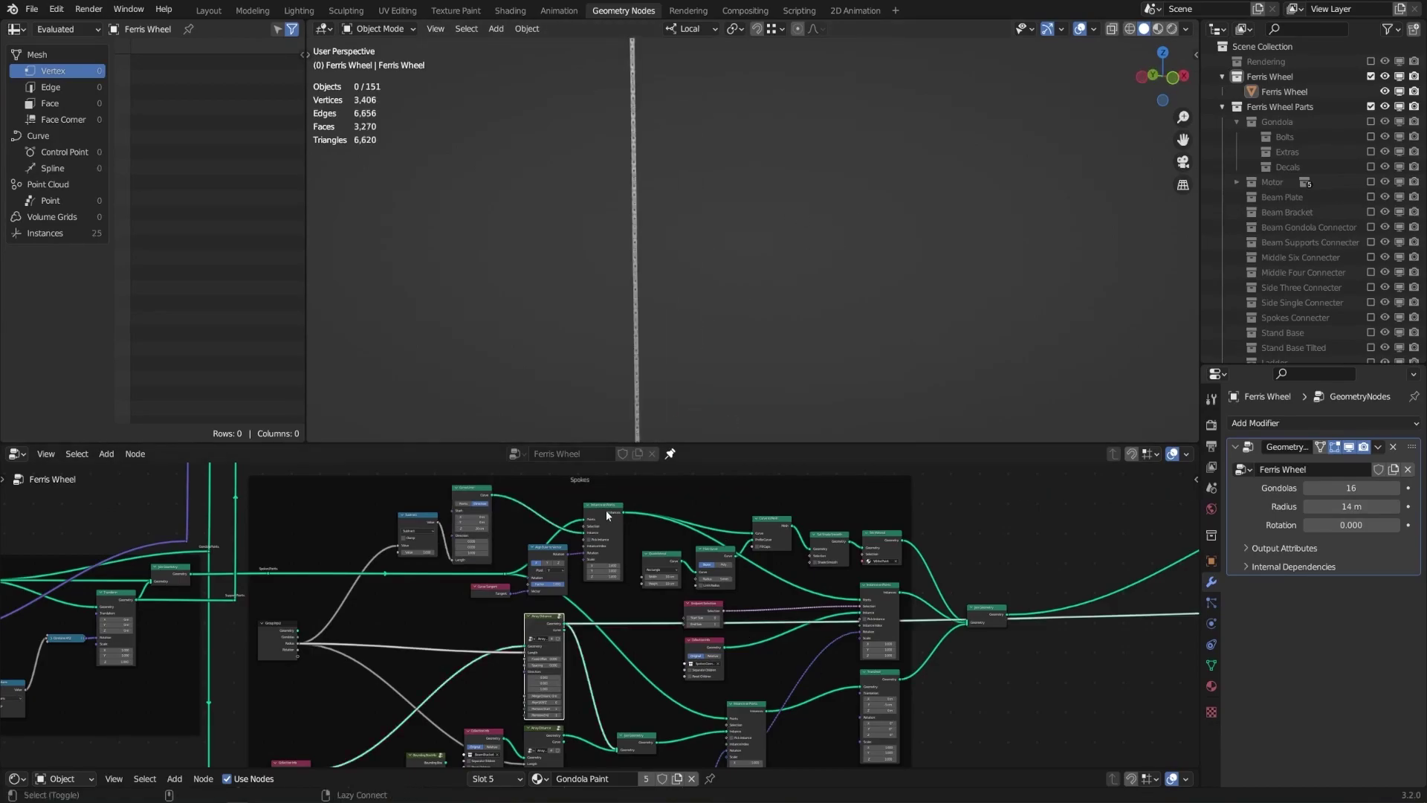
pyautogui.keyDown('ctrl'); pyautogui.keyDown('shift'); pyautogui.click(887, 669); pyautogui.keyUp('shift'); pyautogui.keyUp('ctrl')
pyautogui.scroll(5, 745, 327)
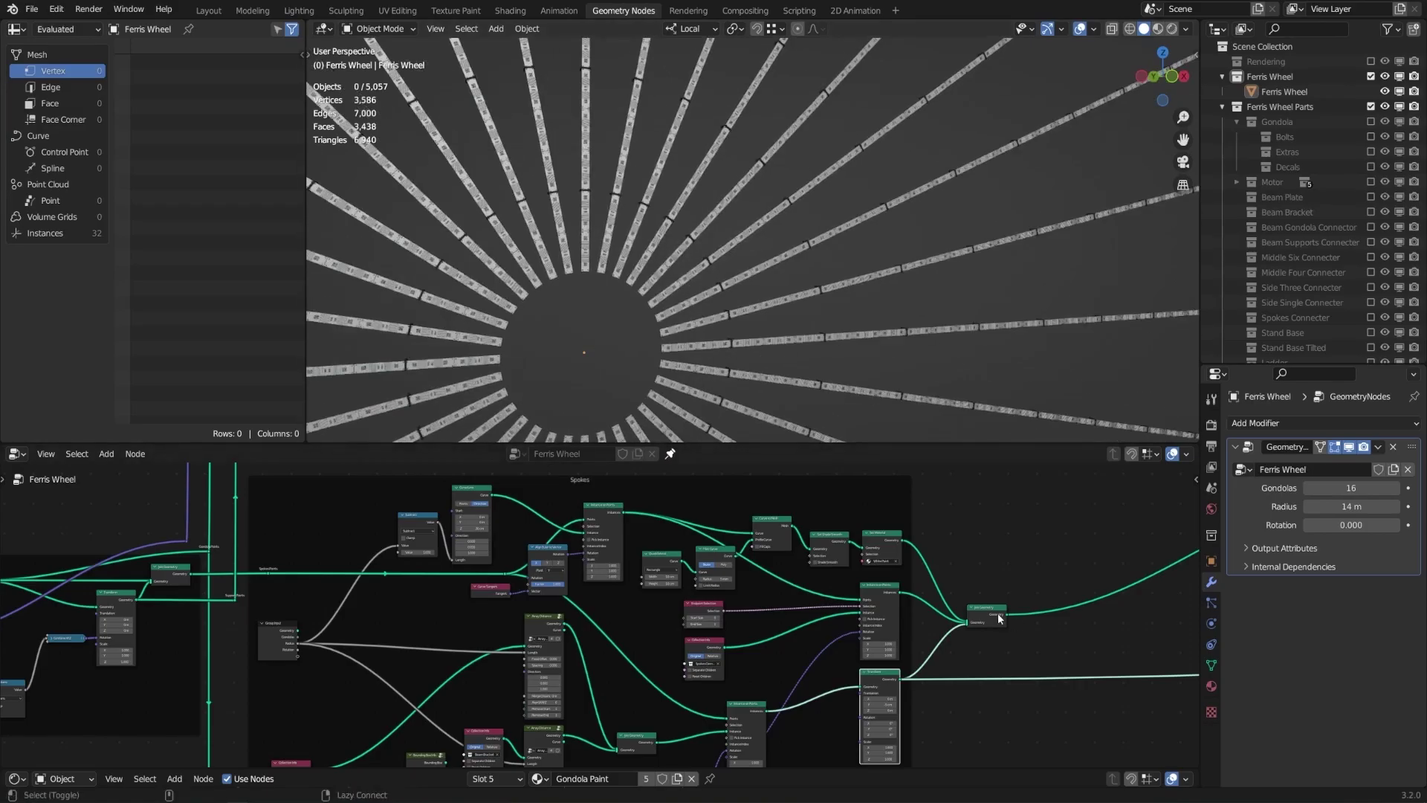
pyautogui.scroll(3, 699, 351)
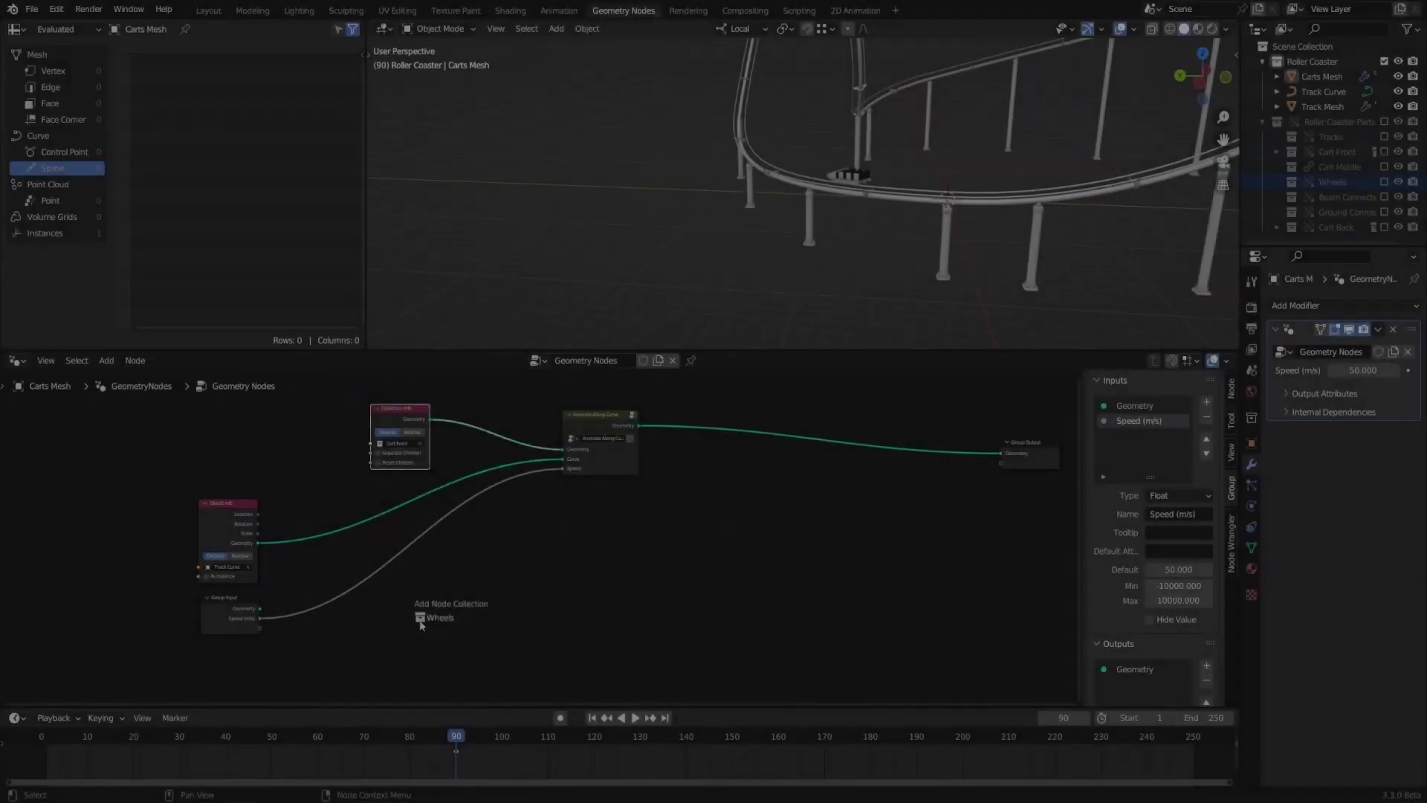
# Duplicate and link the Animate Along Curve node, tilt the track curve, and delete the test mesh.
pyautogui.hotkey('shift', 'd')
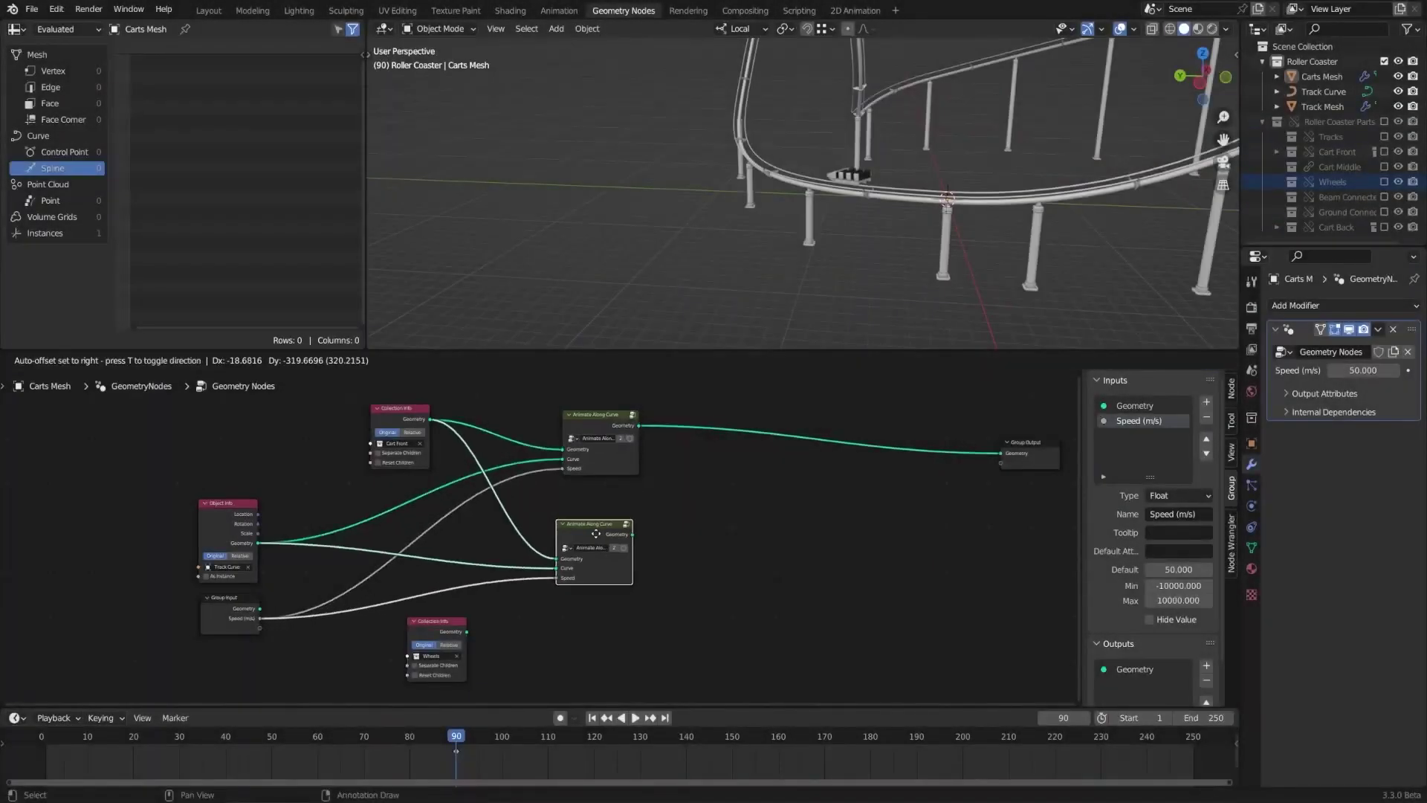
pyautogui.click(603, 532)
pyautogui.keyDown('ctrl'); pyautogui.keyDown('alt'); pyautogui.moveTo(604, 524); pyautogui.dragTo(608, 483, button='right'); pyautogui.keyUp('alt'); pyautogui.keyUp('ctrl')
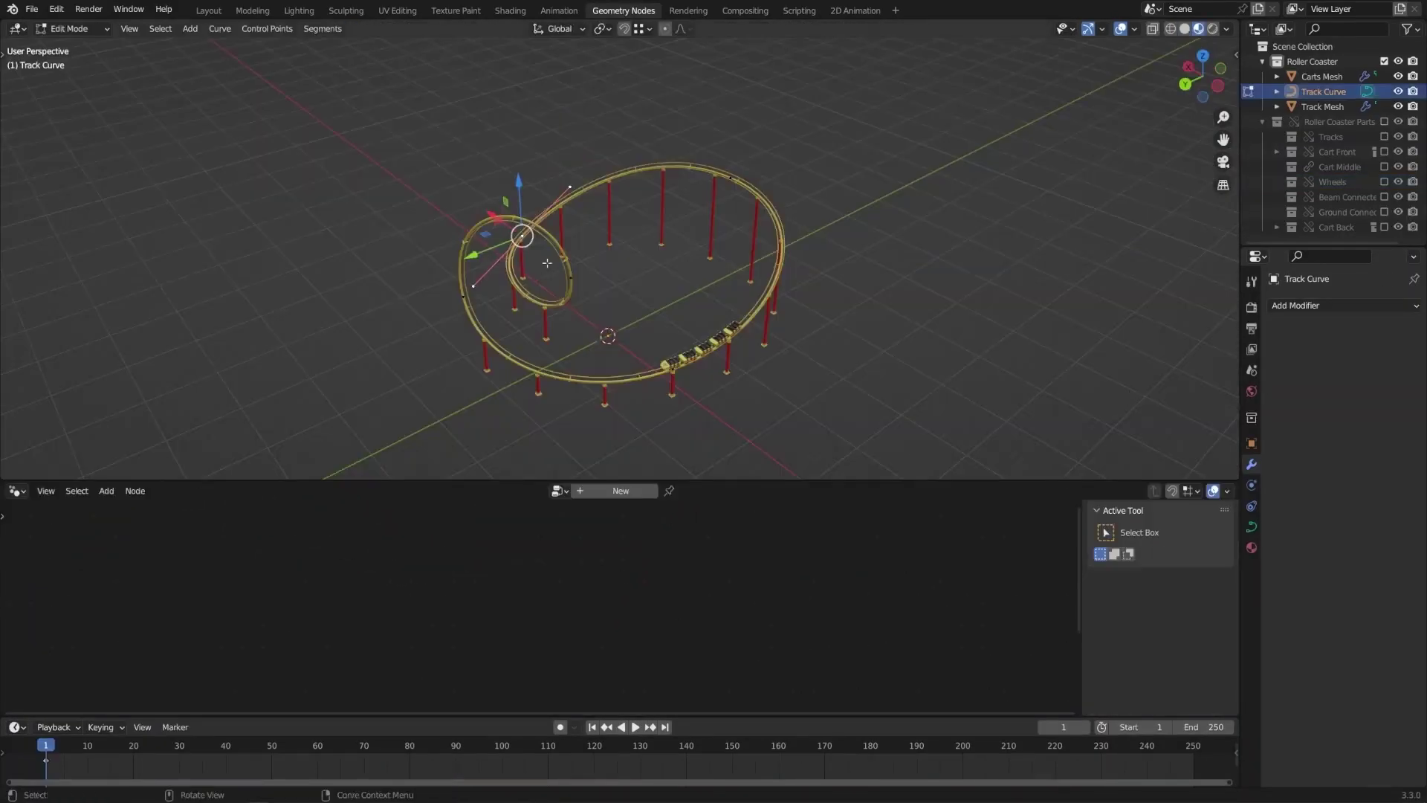
pyautogui.hotkey('ctrl', 't')
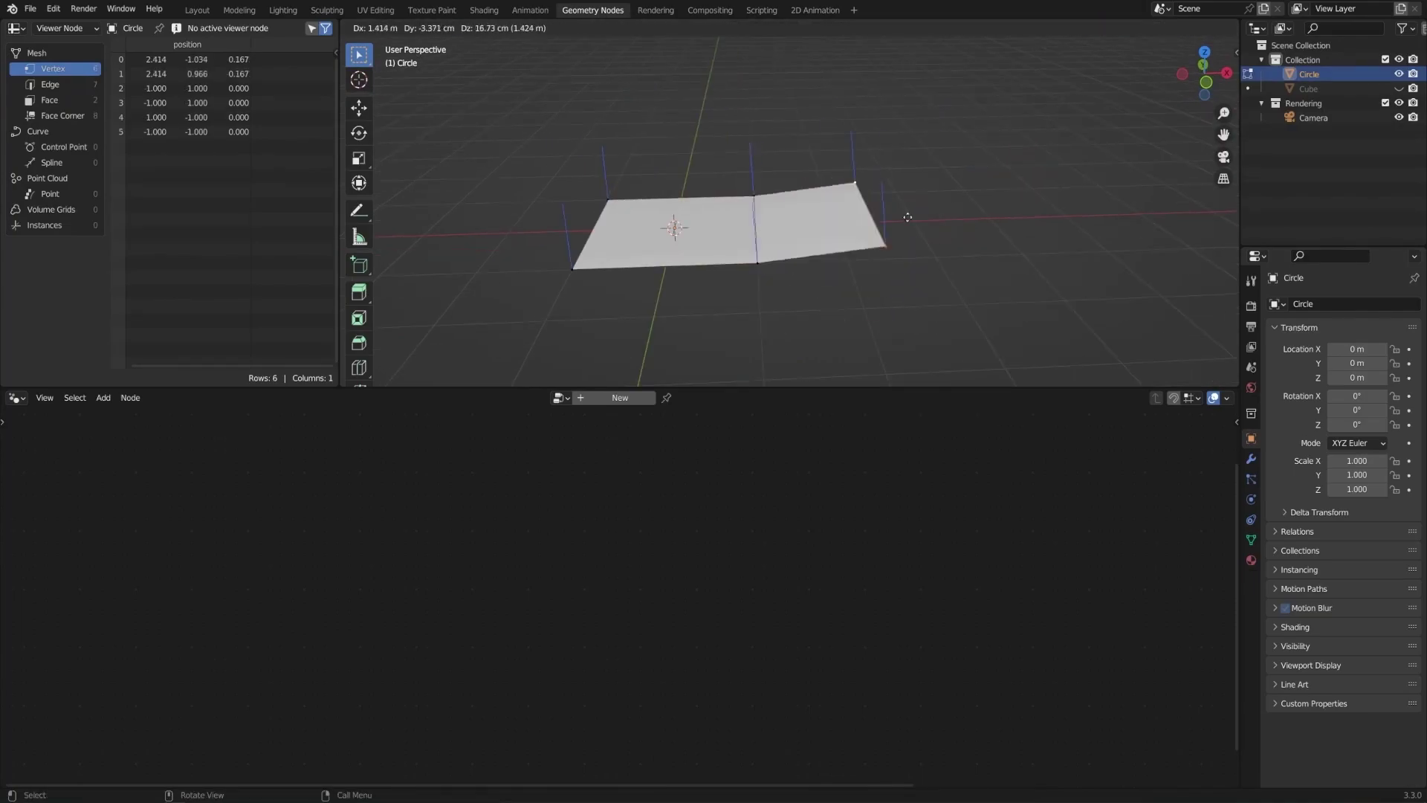
pyautogui.click(1138, 27)
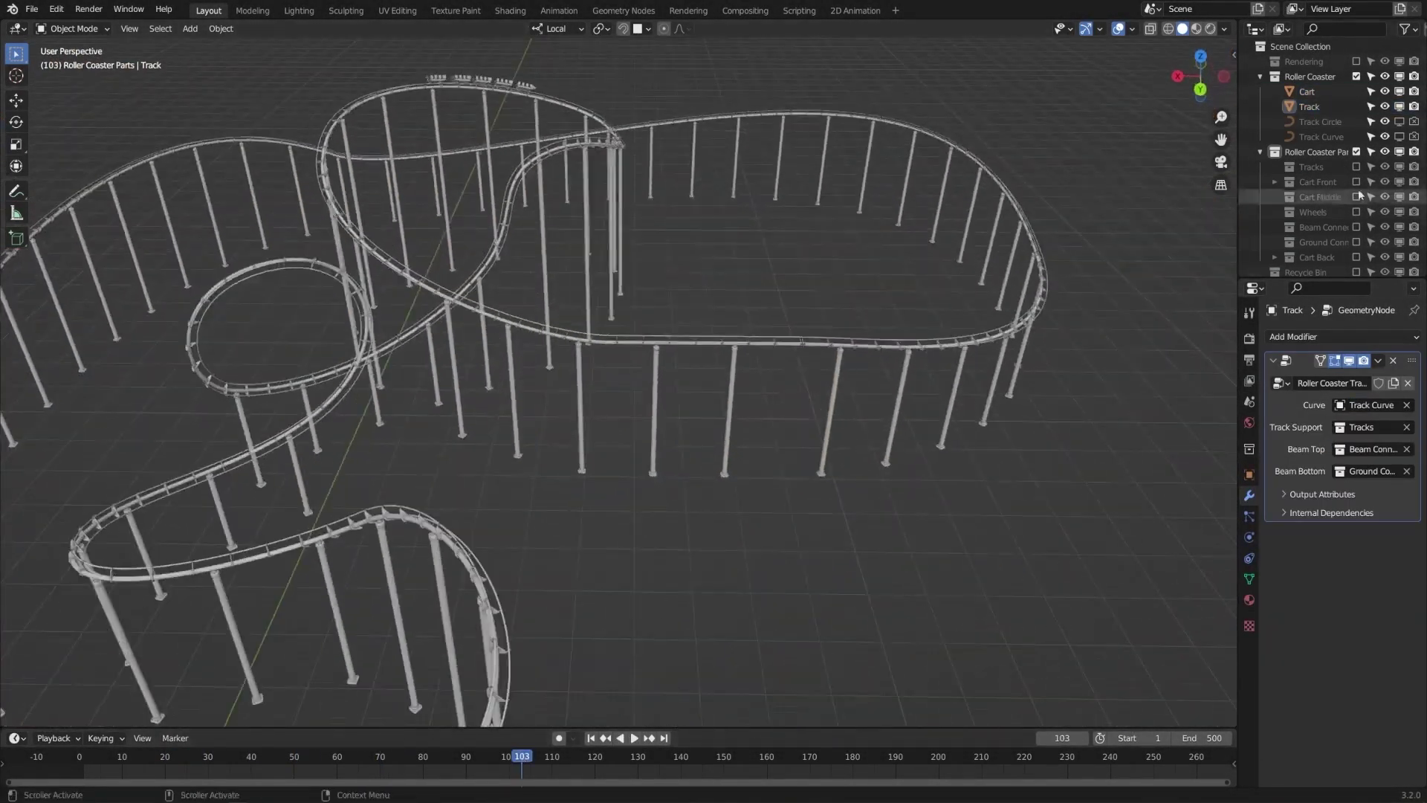
# Select the track curve and lift part of it upward into a hill.
pyautogui.click(728, 362)
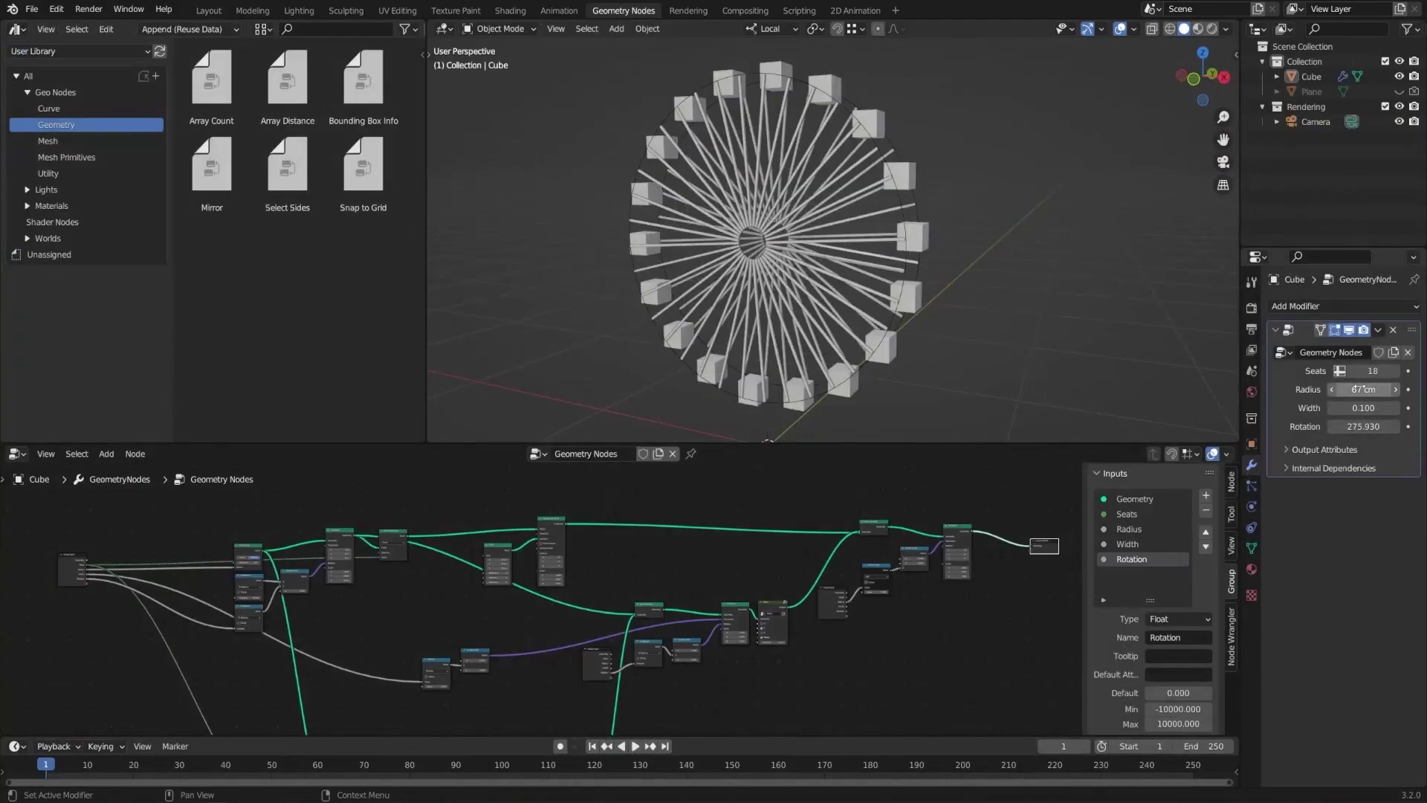
pyautogui.moveTo(1364, 425); pyautogui.dragTo(1363, 426)
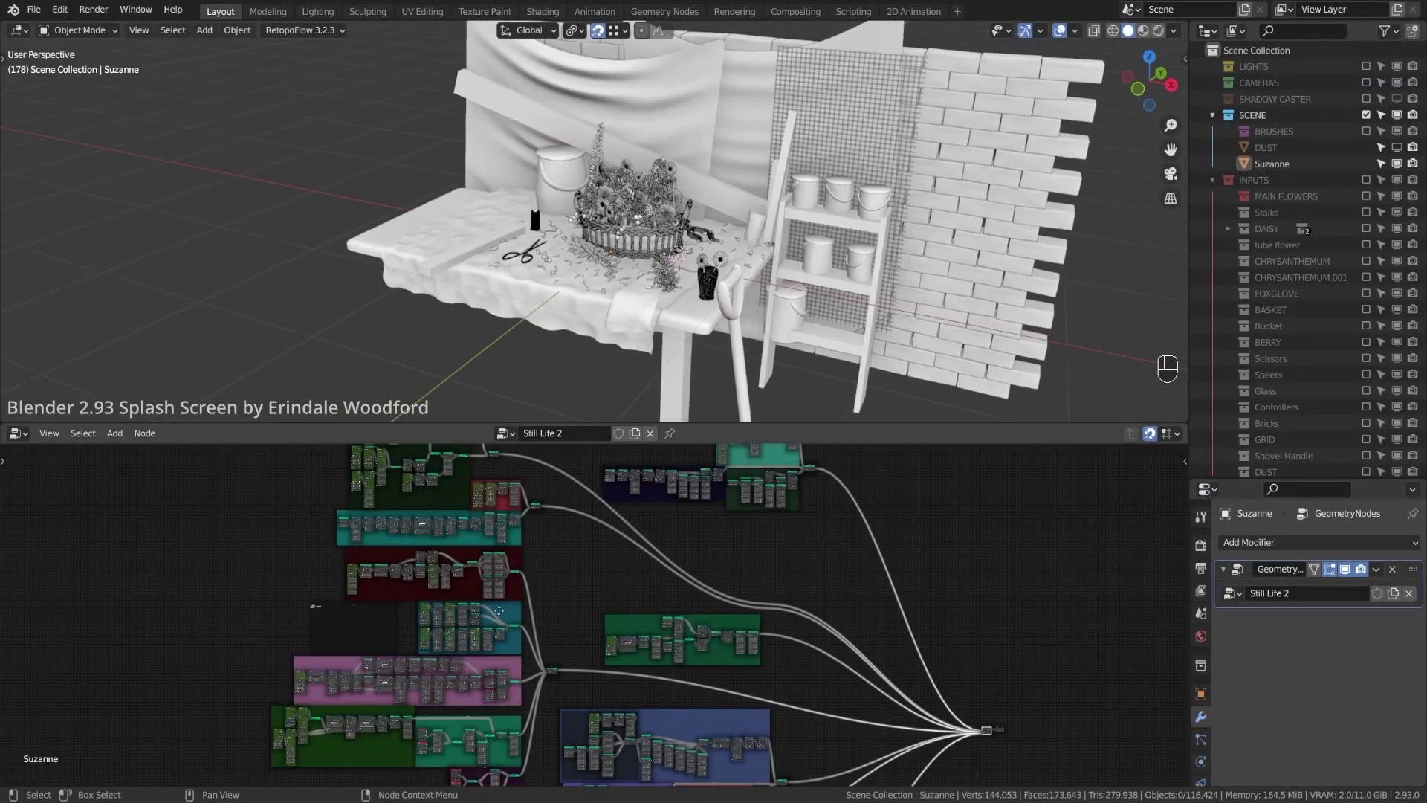
# Preview still-life sections, set 17 seats and 17.7 m radius, and link Align Euler to Instance on Points.
pyautogui.scroll(8, 685, 577)
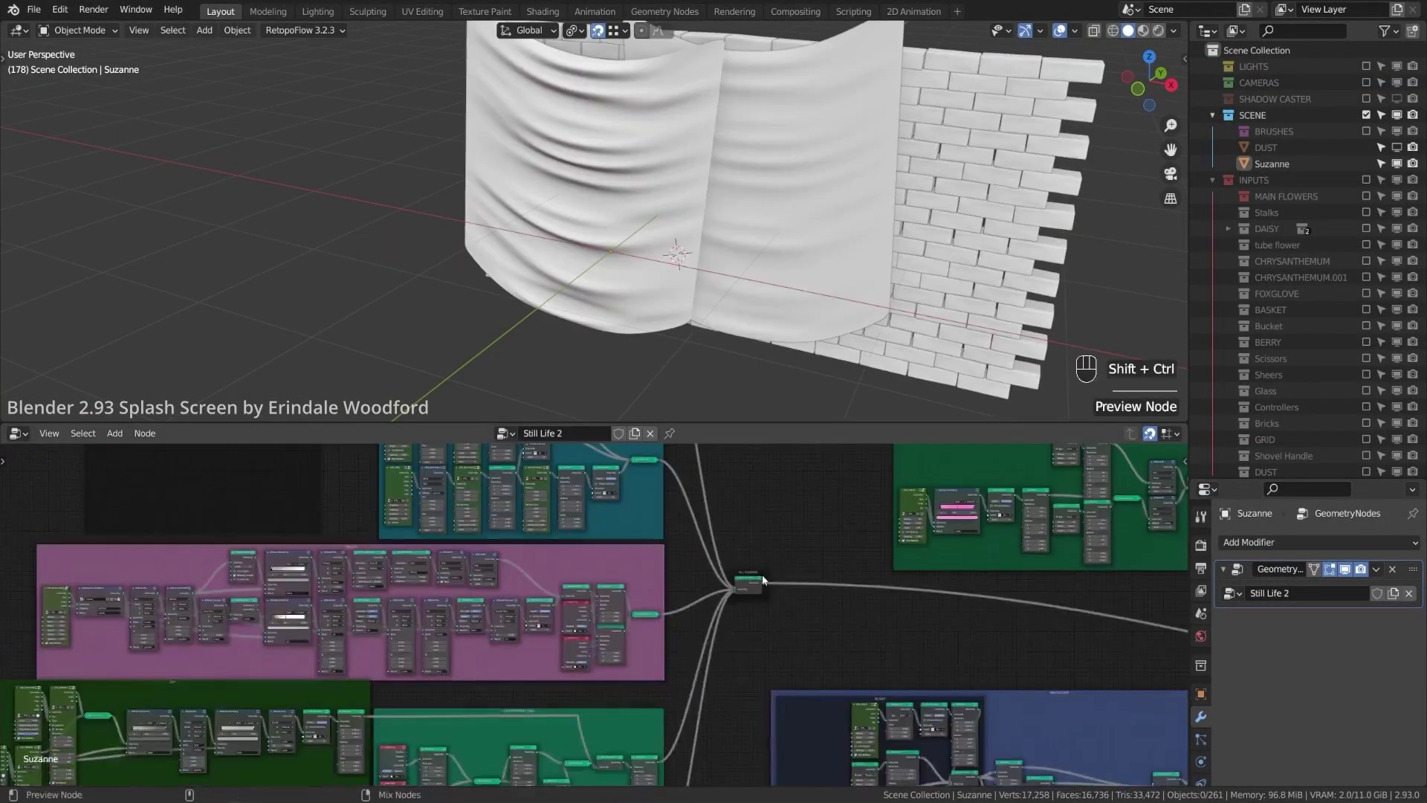
pyautogui.keyDown('ctrl'); pyautogui.keyDown('shift'); pyautogui.click(700, 610); pyautogui.keyUp('shift'); pyautogui.keyUp('ctrl')
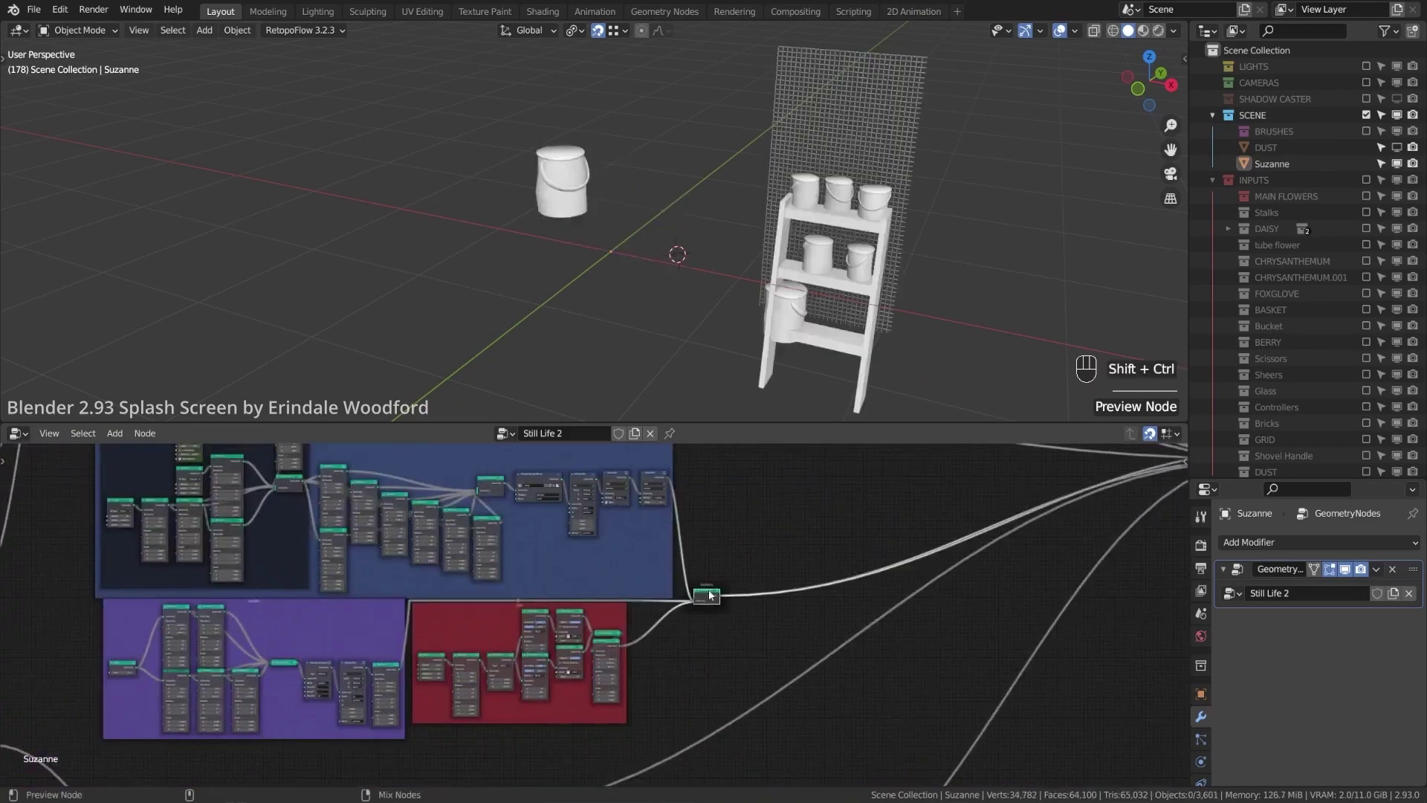
pyautogui.keyDown('ctrl'); pyautogui.keyDown('shift'); pyautogui.click(872, 581); pyautogui.keyUp('shift'); pyautogui.keyUp('ctrl')
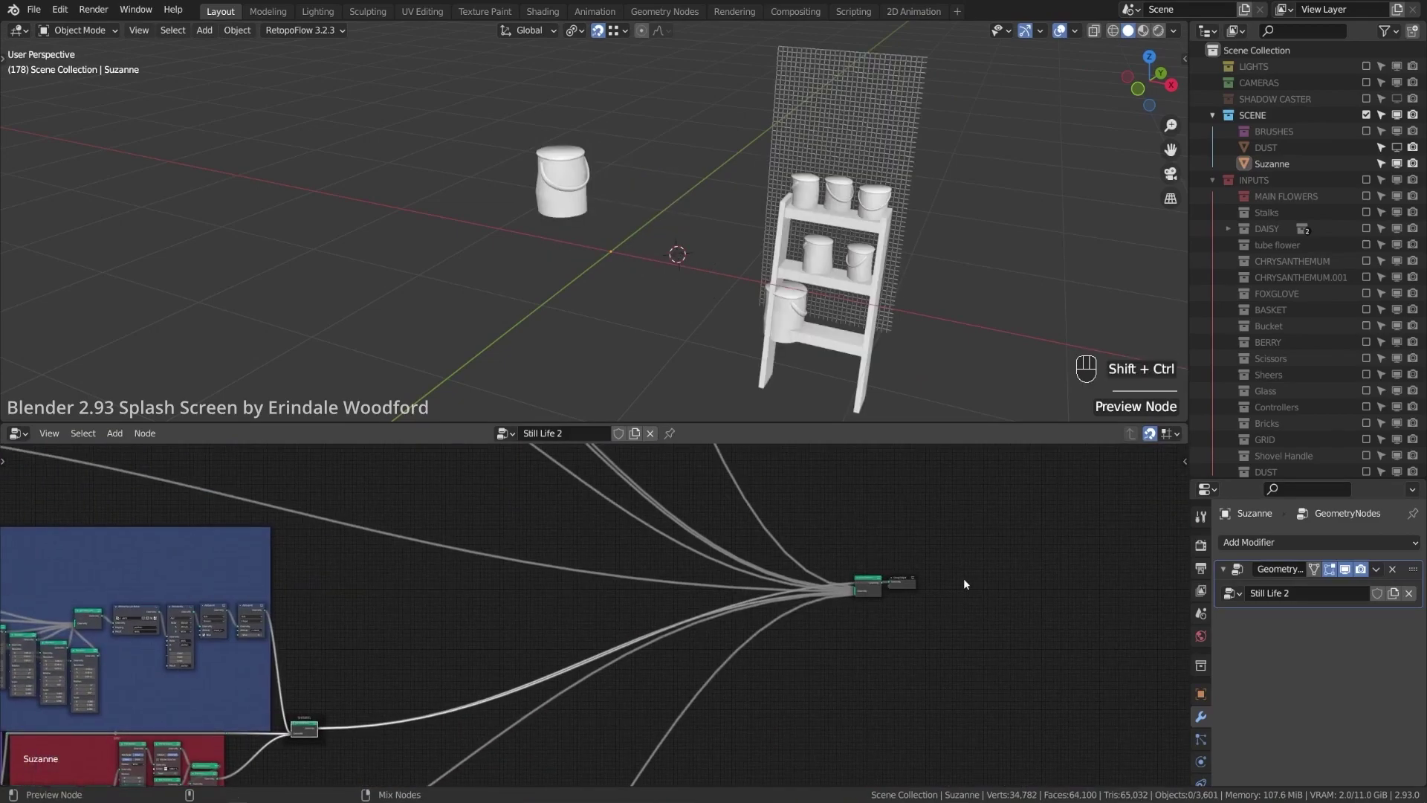
pyautogui.keyDown('ctrl'); pyautogui.keyDown('shift'); pyautogui.click(905, 583); pyautogui.keyUp('shift'); pyautogui.keyUp('ctrl')
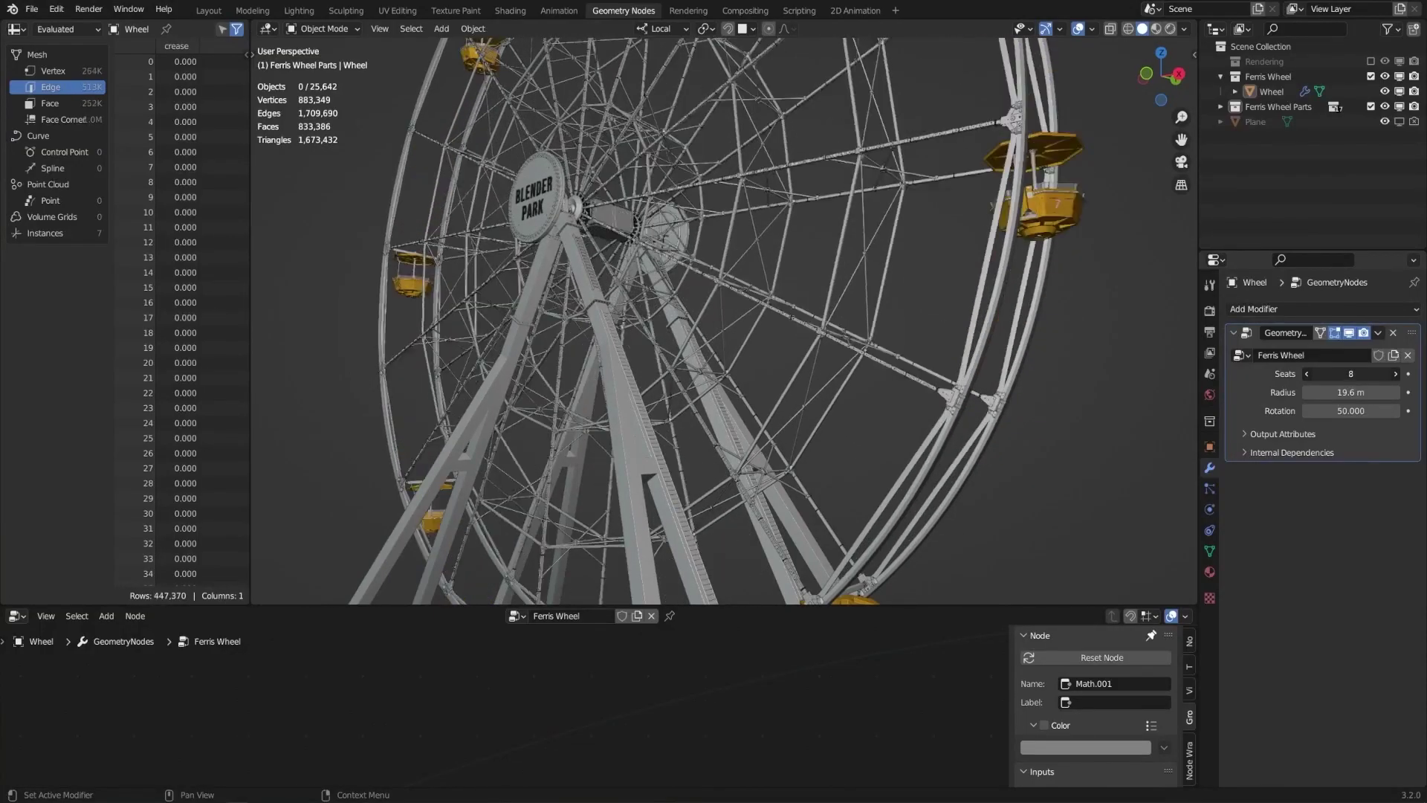
pyautogui.moveTo(1351, 374); pyautogui.dragTo(1375, 411)
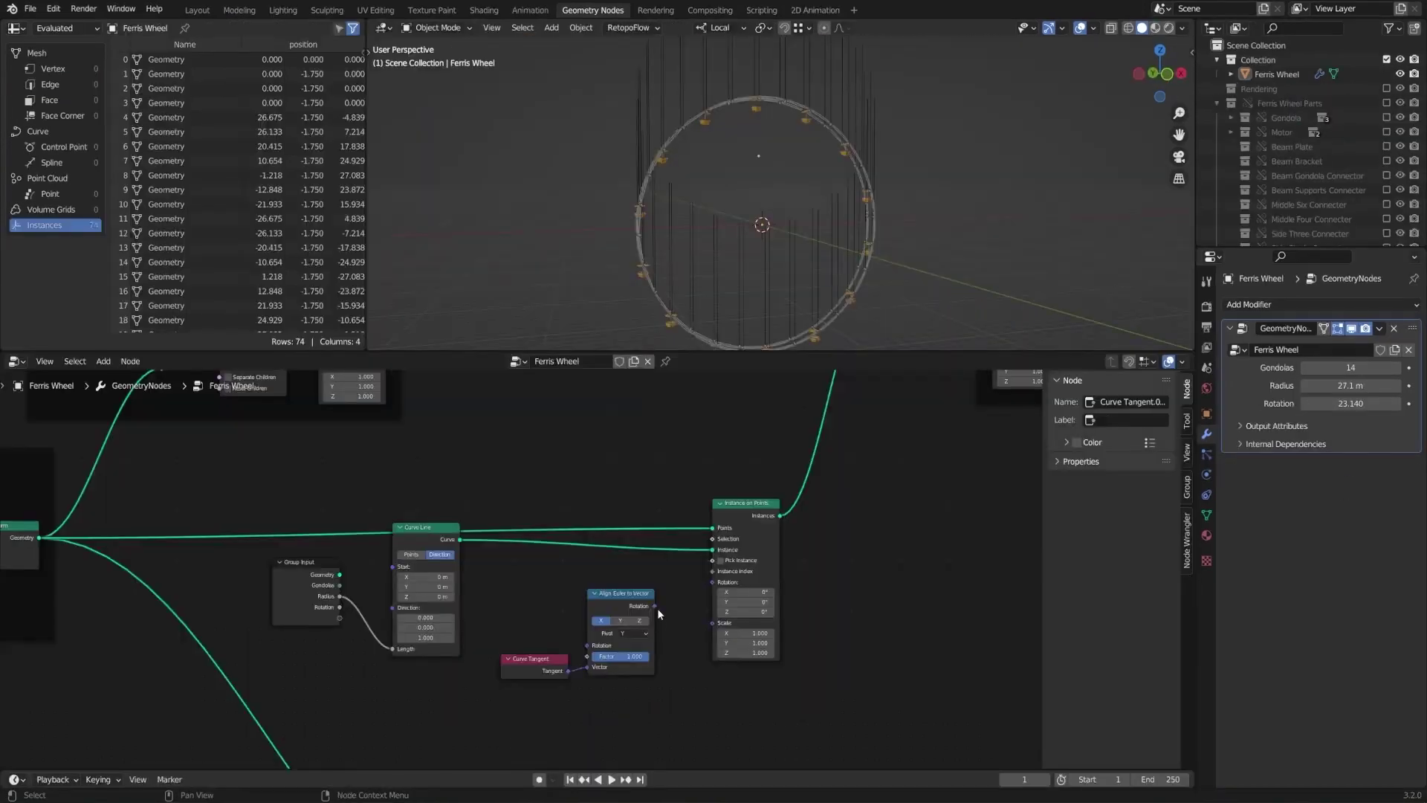
pyautogui.moveTo(655, 606); pyautogui.dragTo(715, 582)
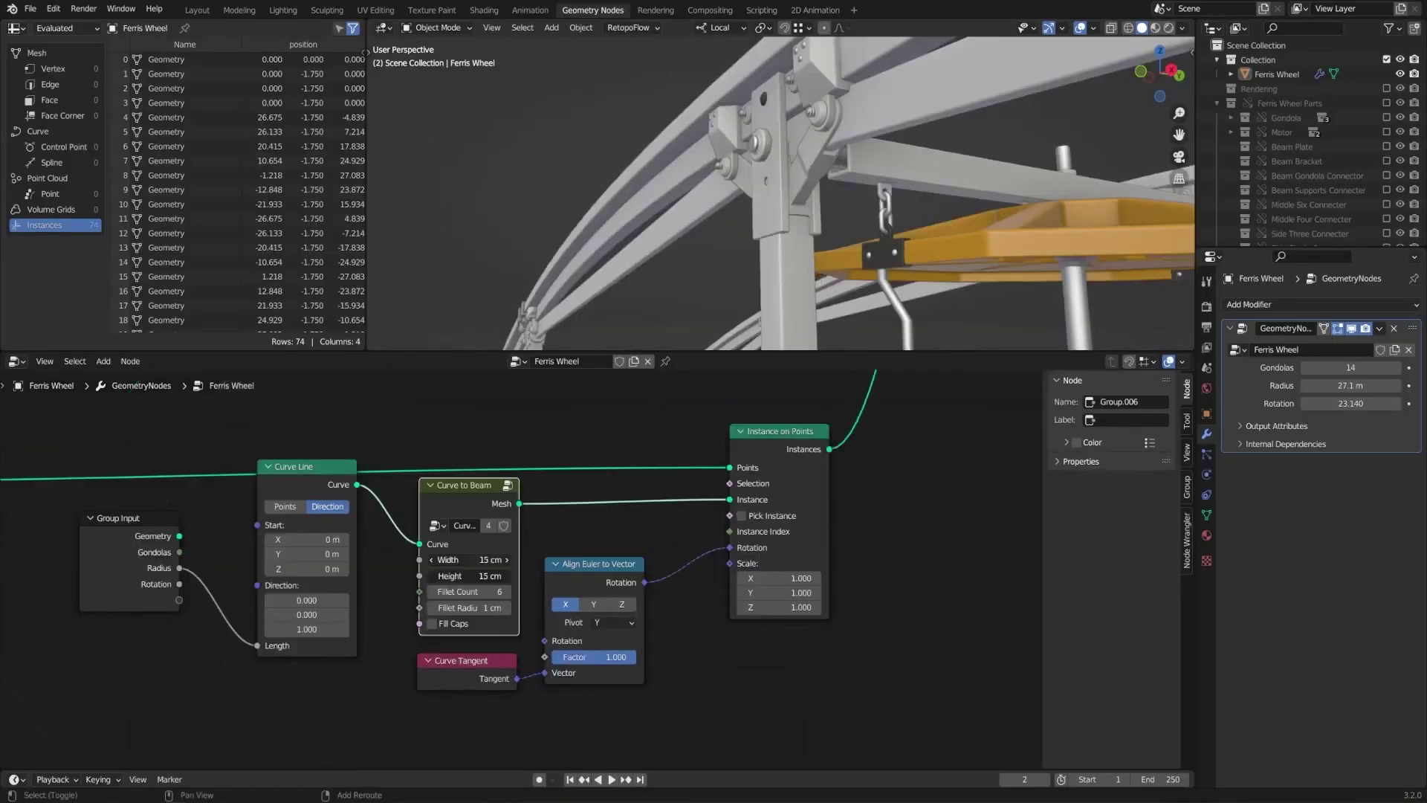